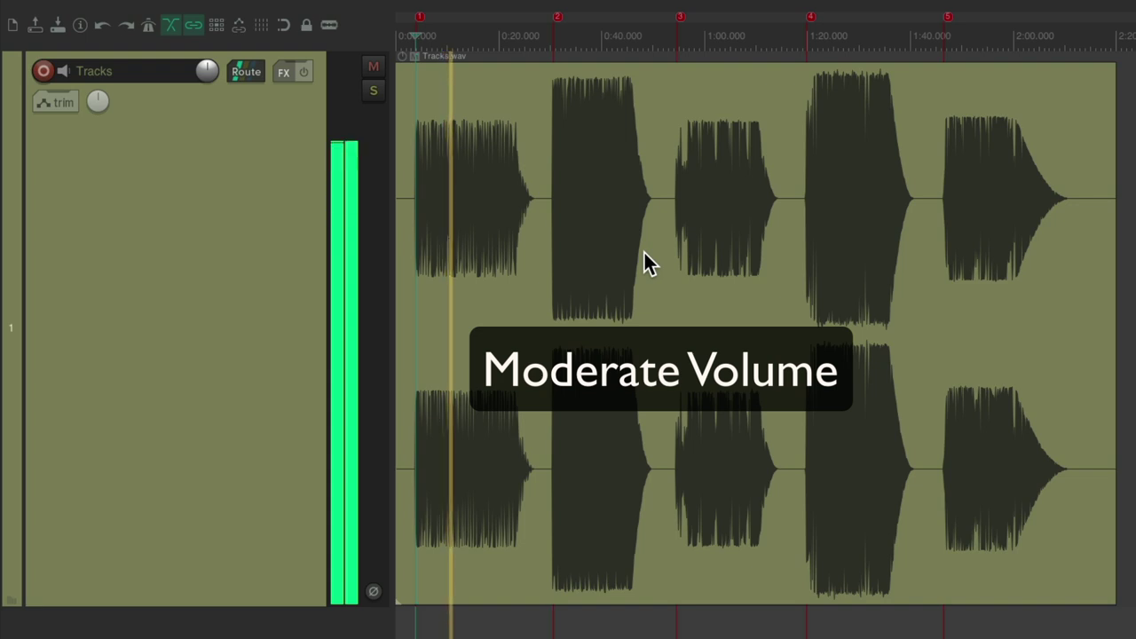
Compare the volume of the five songs by playing from markers 1 to 5, and return to the project start.
{"action": "key", "text": "space"}
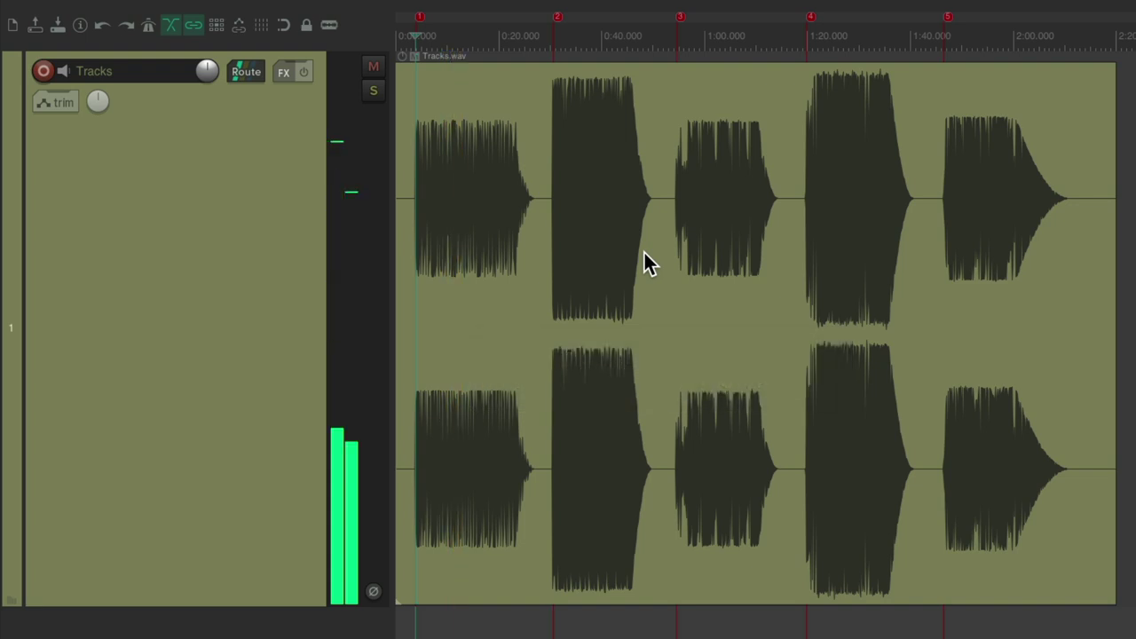
{"action": "key", "text": "2"}
{"action": "key", "text": "space"}
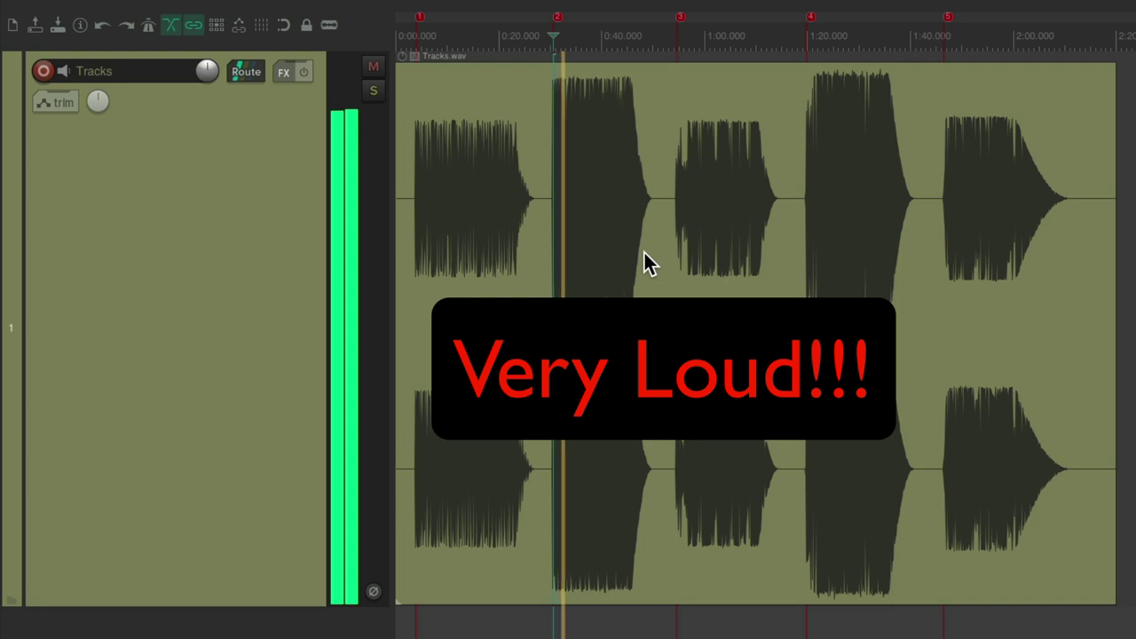
{"action": "key", "text": "3"}
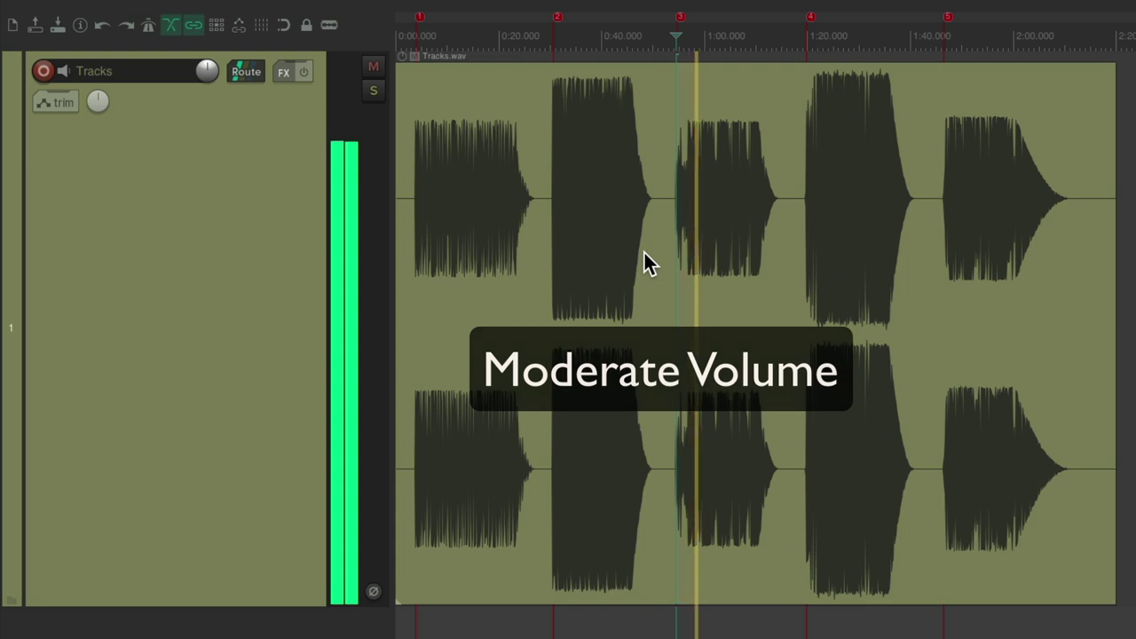
{"action": "key", "text": "4"}
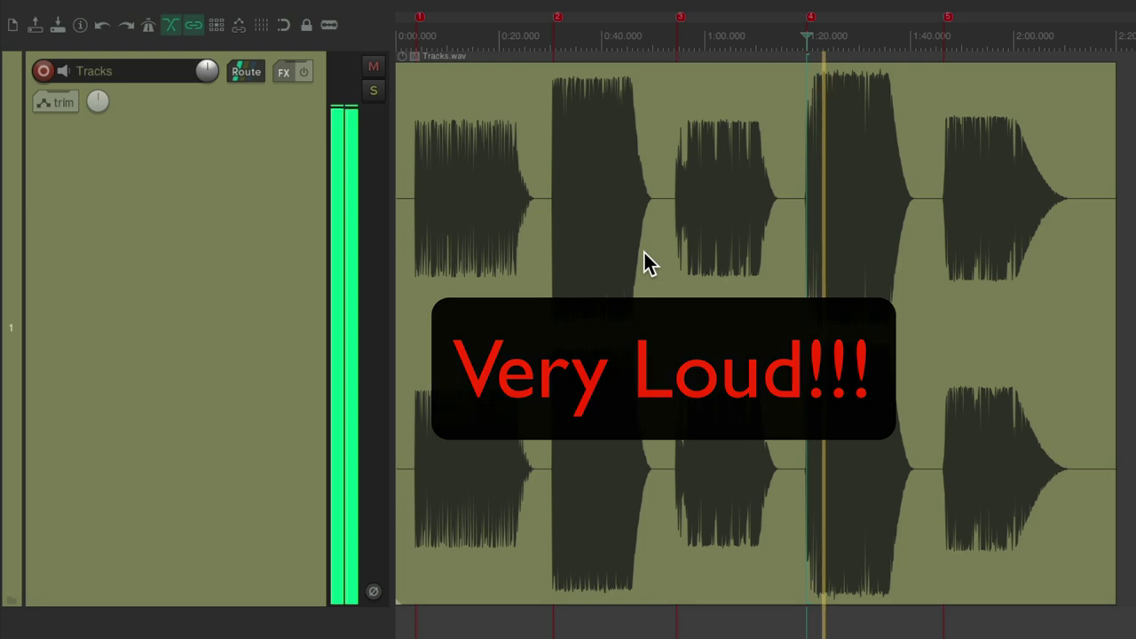
{"action": "key", "text": "5"}
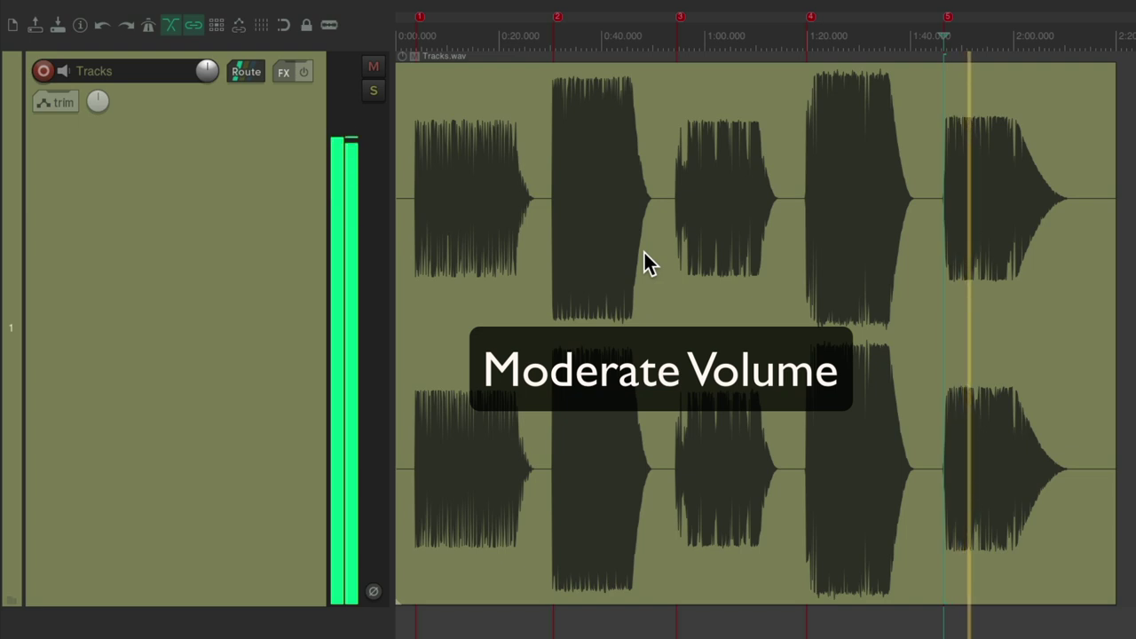
{"action": "key", "text": "space"}
{"action": "key", "text": "Home"}
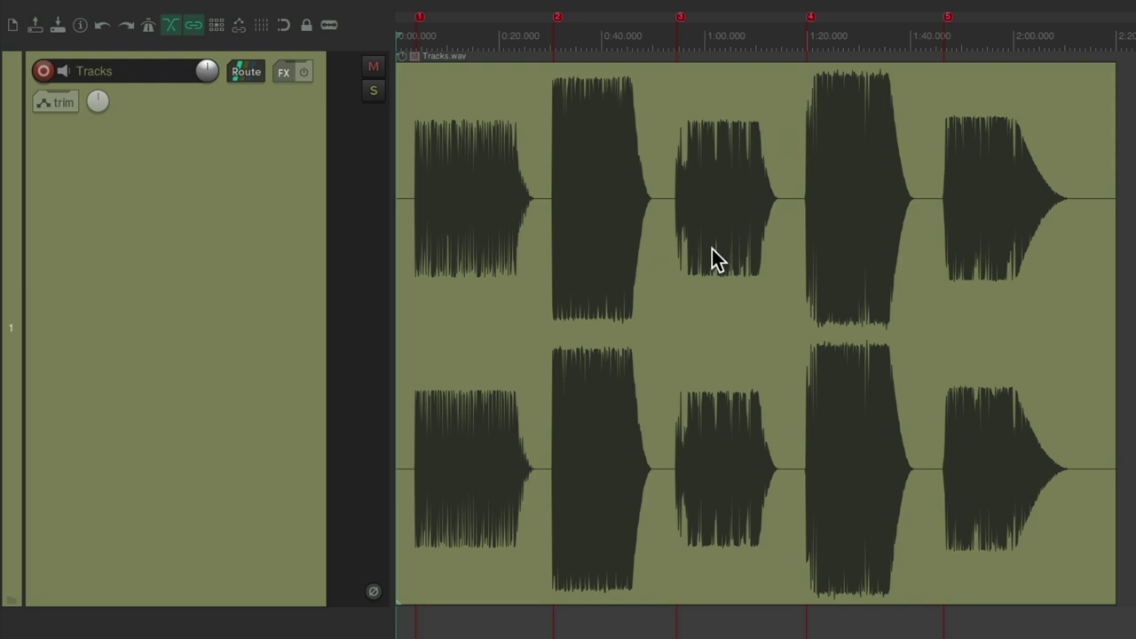
Open Dynamic Split for the Tracks.wav item and set split points only when the gate opens and closes, not at transients.
{"action": "left_click", "coordinate": [606, 170]}
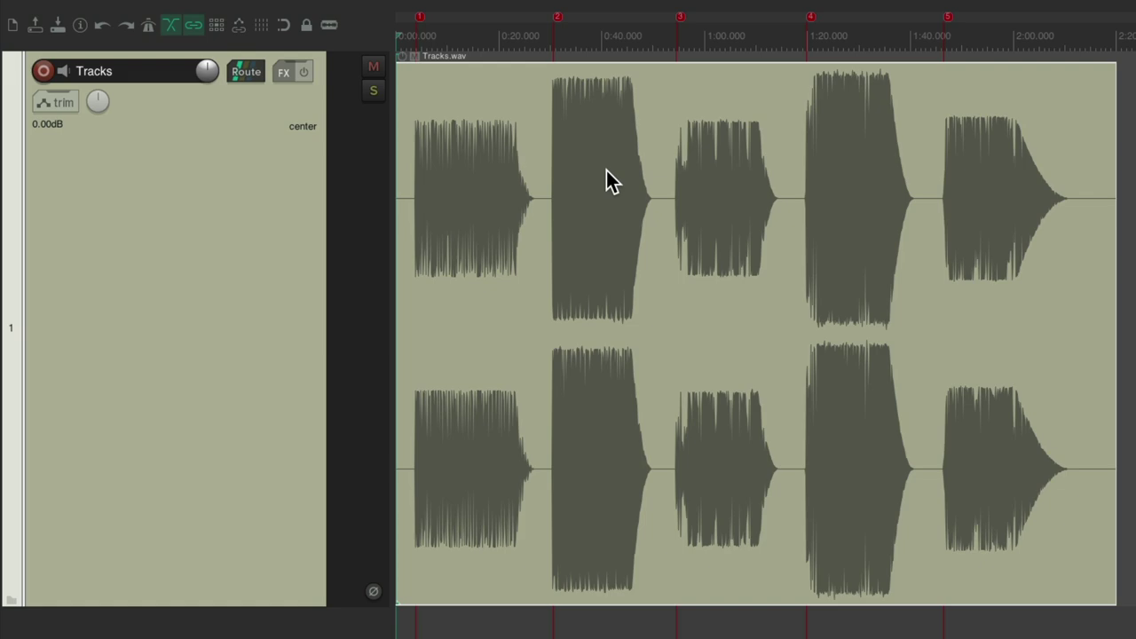
{"action": "key", "text": "d"}
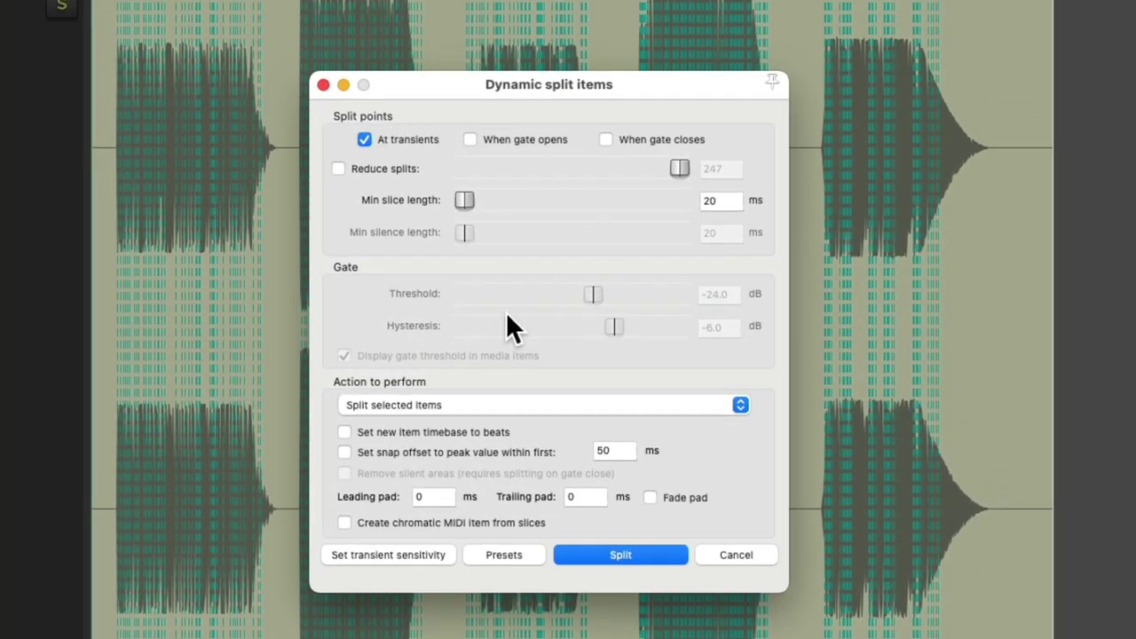
{"action": "left_click", "coordinate": [470, 139]}
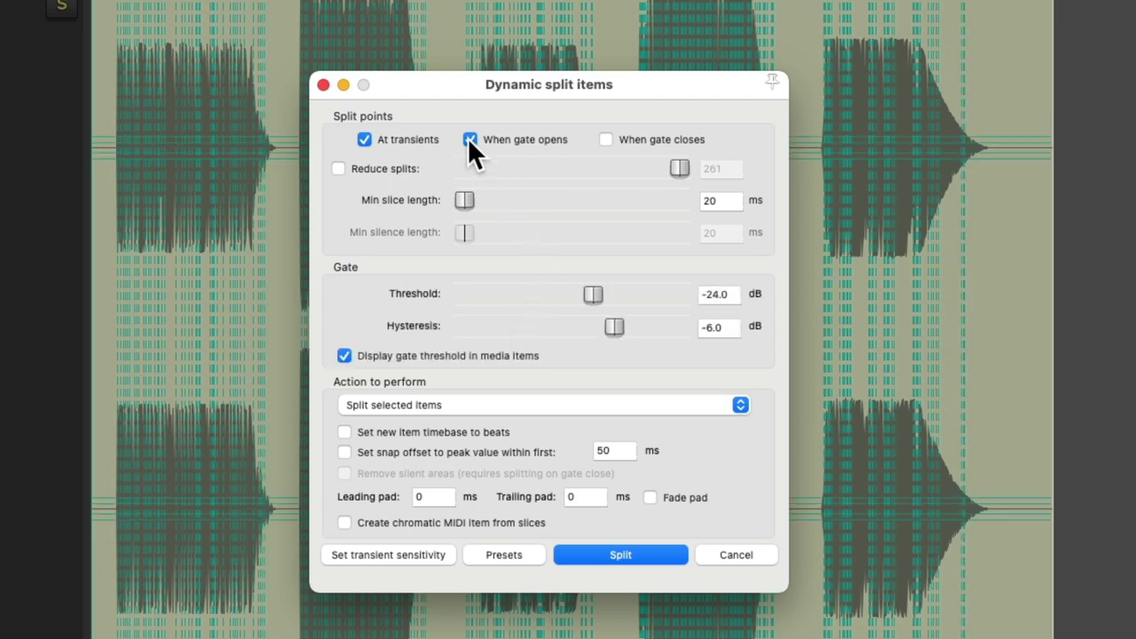
{"action": "left_click", "coordinate": [604, 140]}
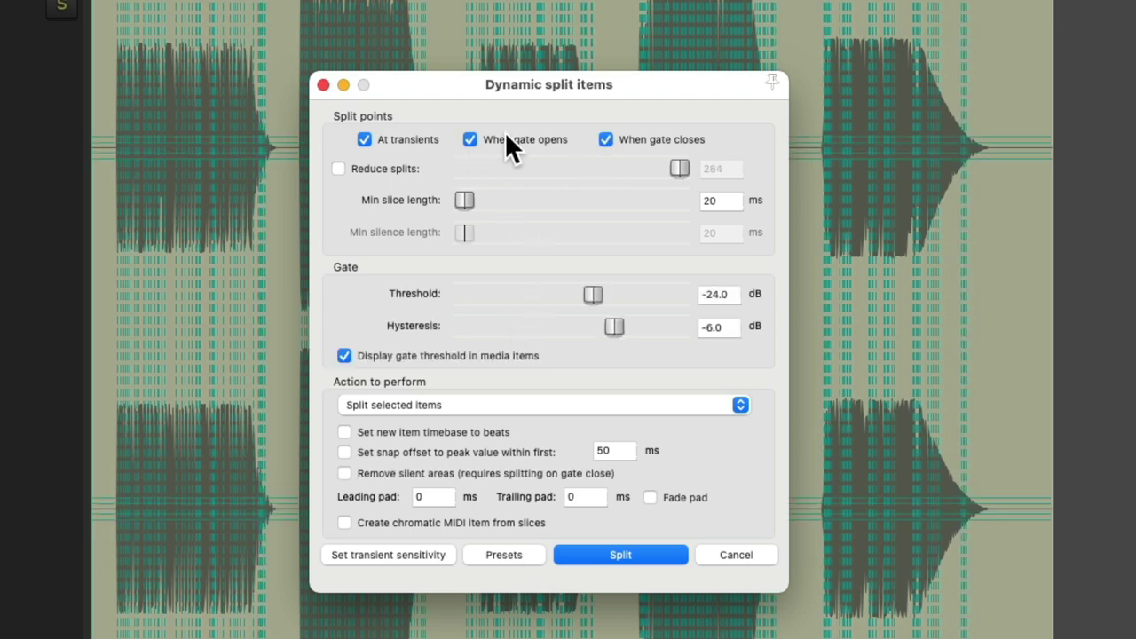
{"action": "left_click", "coordinate": [359, 138]}
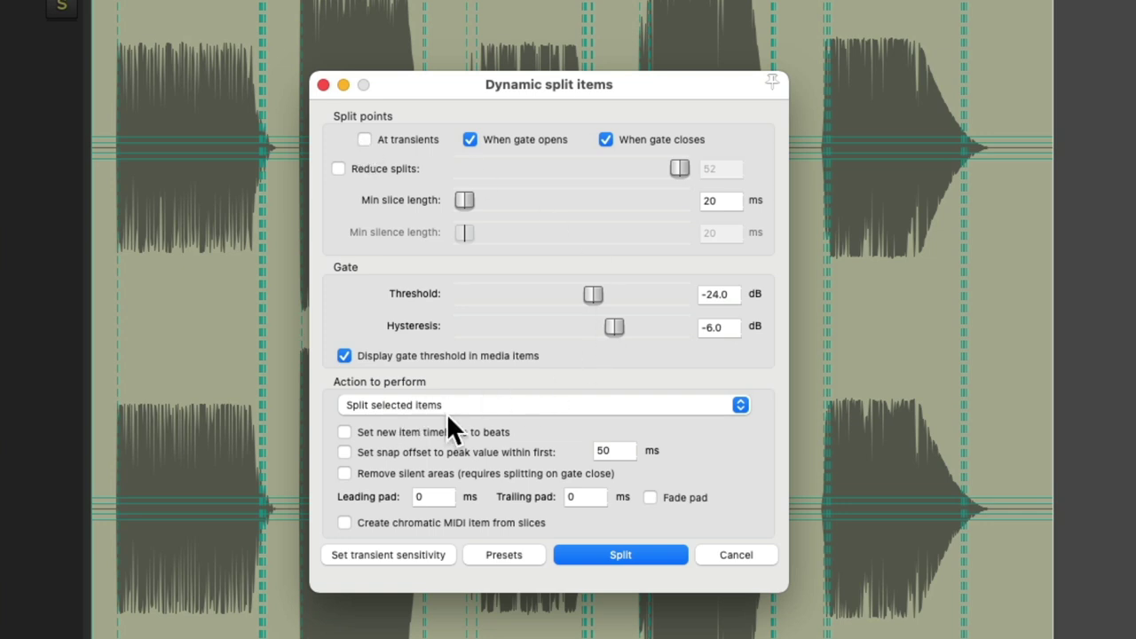
Enable removal of silent areas with a 100 ms leading pad and a 500 ms trailing pad.
{"action": "left_click", "coordinate": [345, 474]}
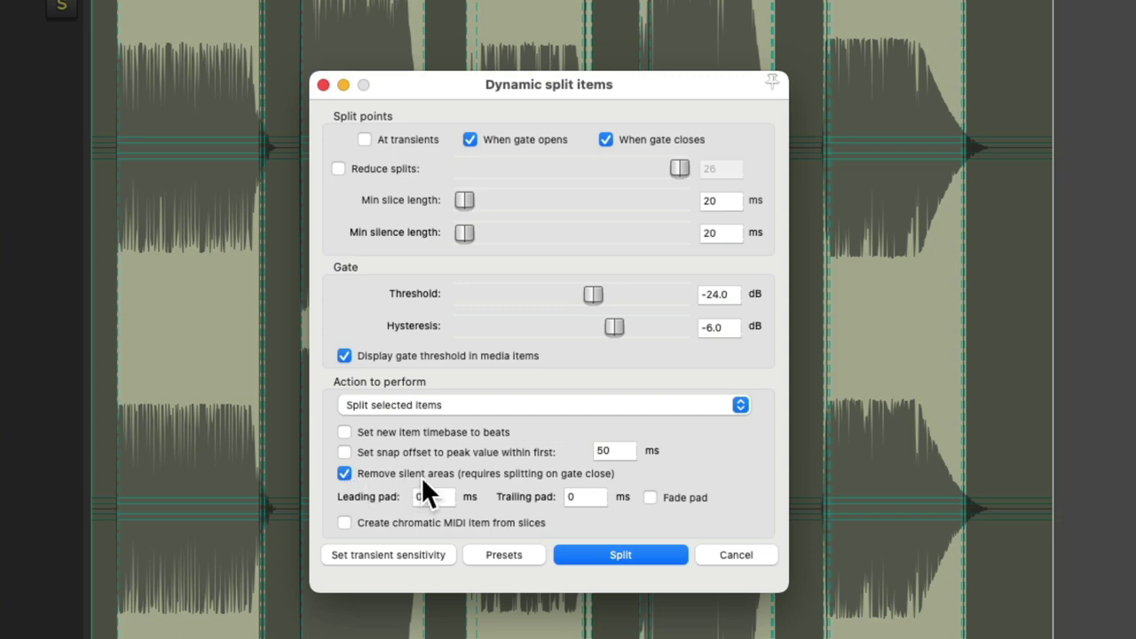
{"action": "type", "text": "100"}
{"action": "key", "text": "Tab"}
{"action": "type", "text": "500"}
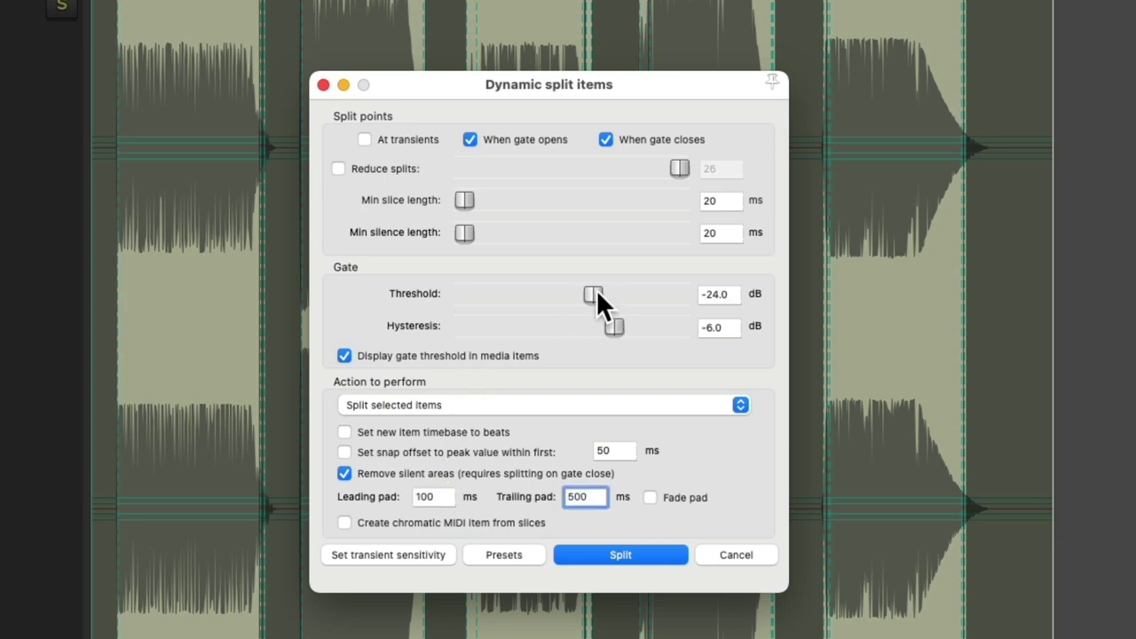
Set the gate threshold to -60 dB and hysteresis to -48 dB, and split the item into separate songs.
{"action": "left_click_drag", "start_coordinate": [593, 294], "coordinate": [458, 310]}
{"action": "left_click_drag", "start_coordinate": [604, 335], "coordinate": [477, 325]}
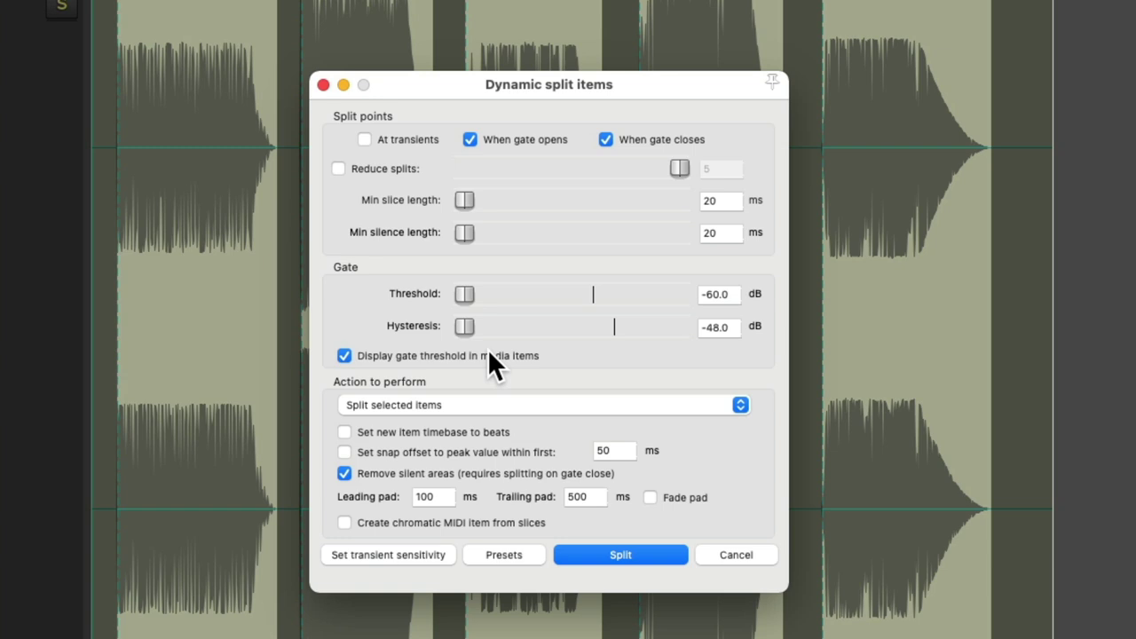
{"action": "left_click", "coordinate": [657, 547]}
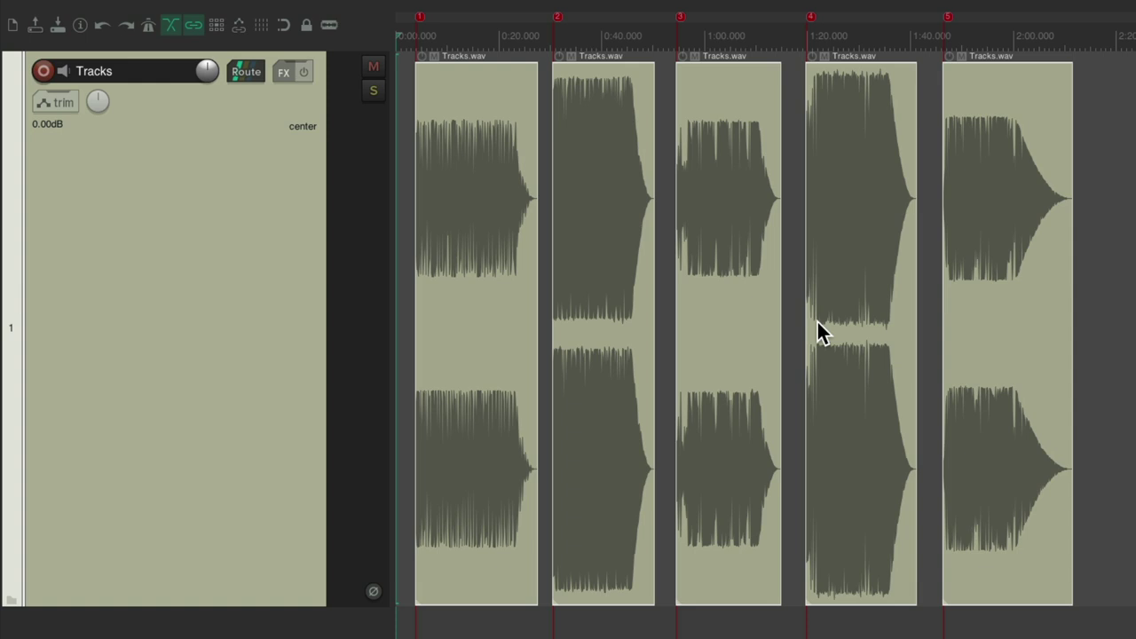
Normalize the five selected song items individually with the standard Normalize items processing.
{"action": "right_click", "coordinate": [576, 169]}
{"action": "mouse_move", "coordinate": [588, 305]}
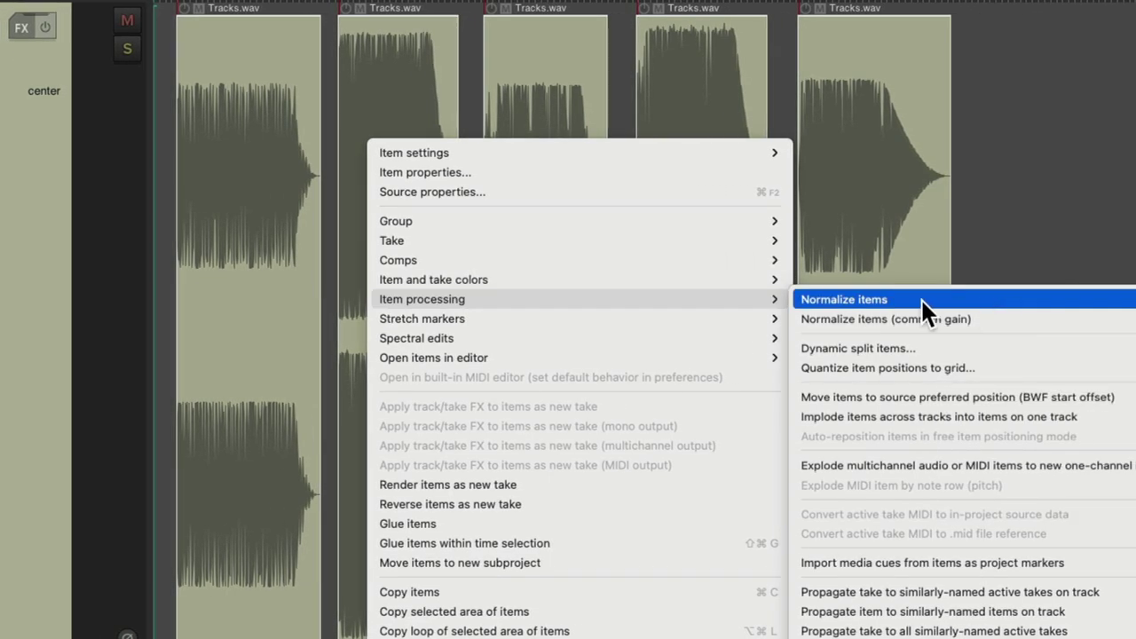
{"action": "left_click", "coordinate": [920, 299]}
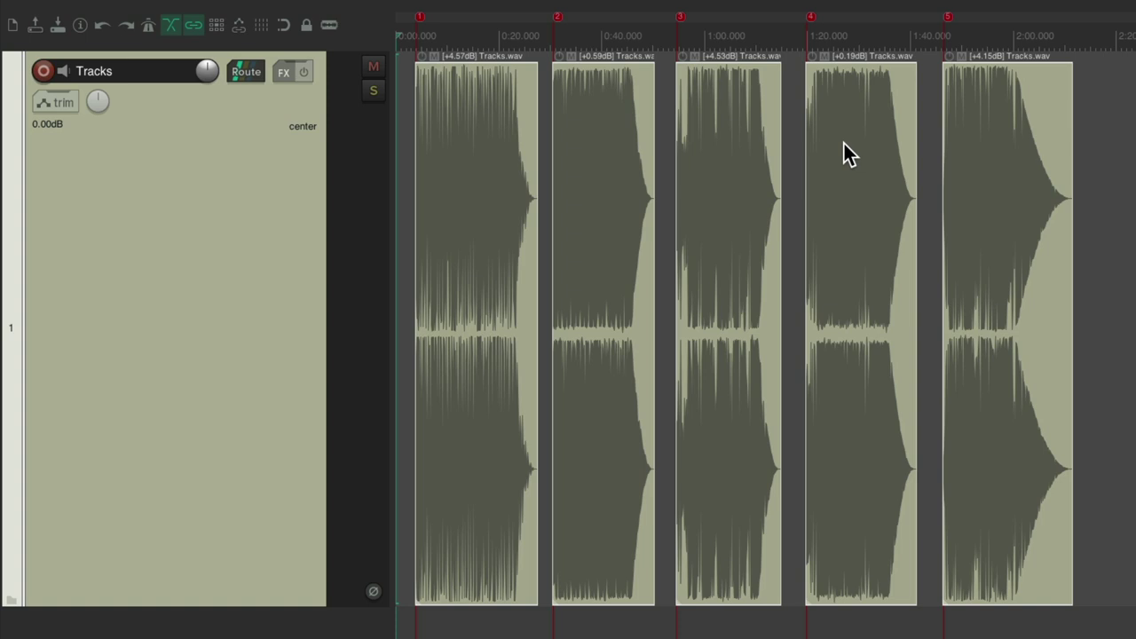
Play the normalized songs from markers 1 to 5 to compare their levels, and undo the item normalization.
{"action": "key", "text": "space"}
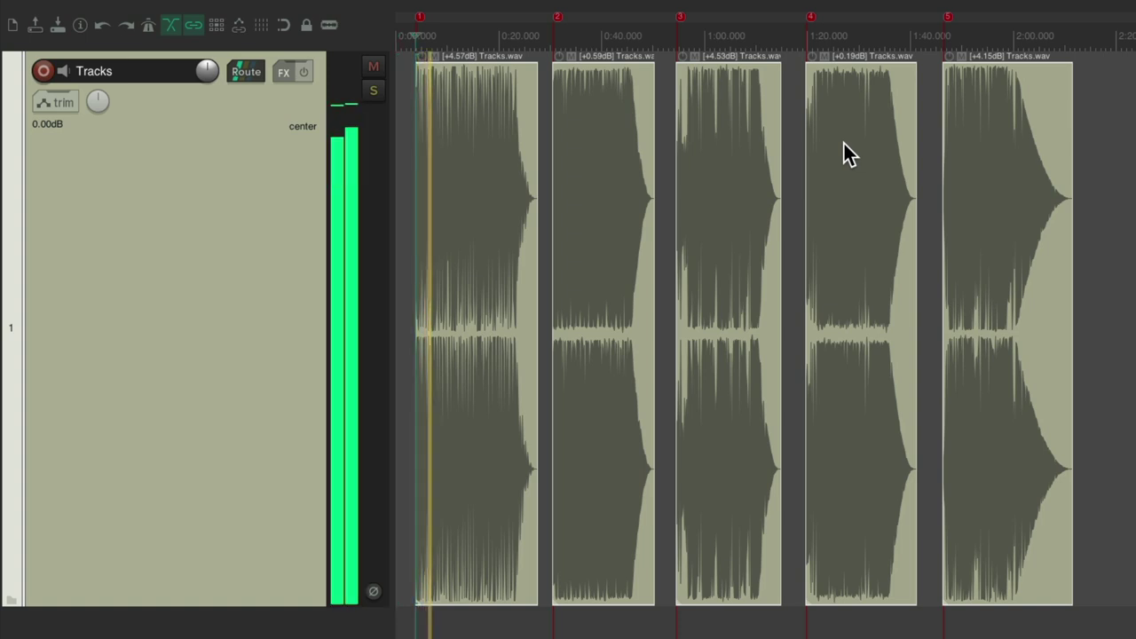
{"action": "key", "text": "2"}
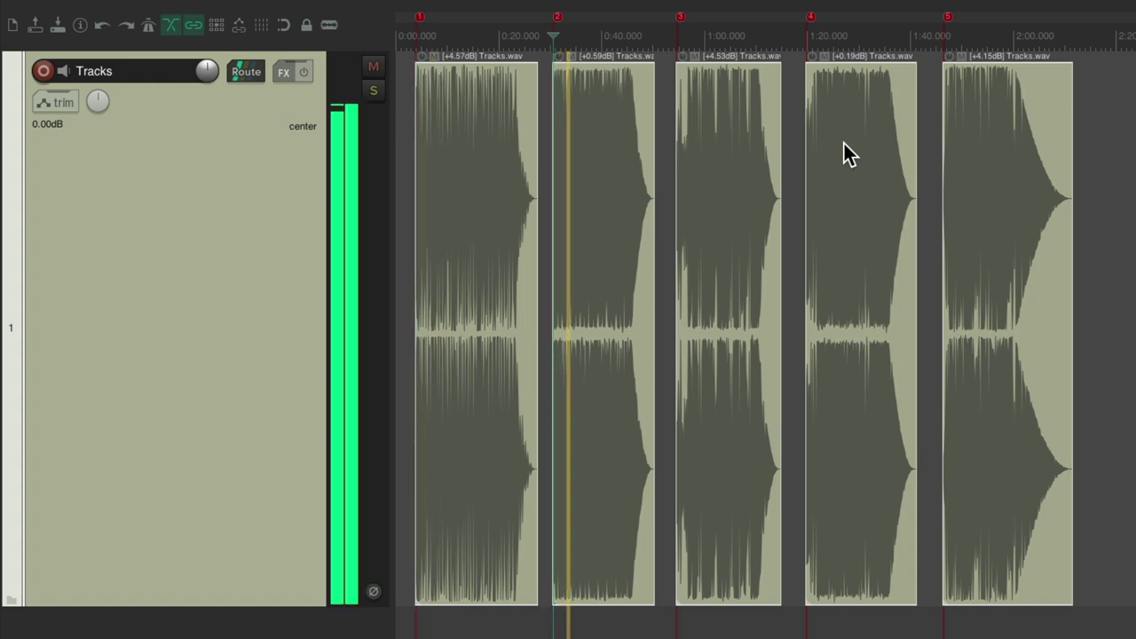
{"action": "key", "text": "3"}
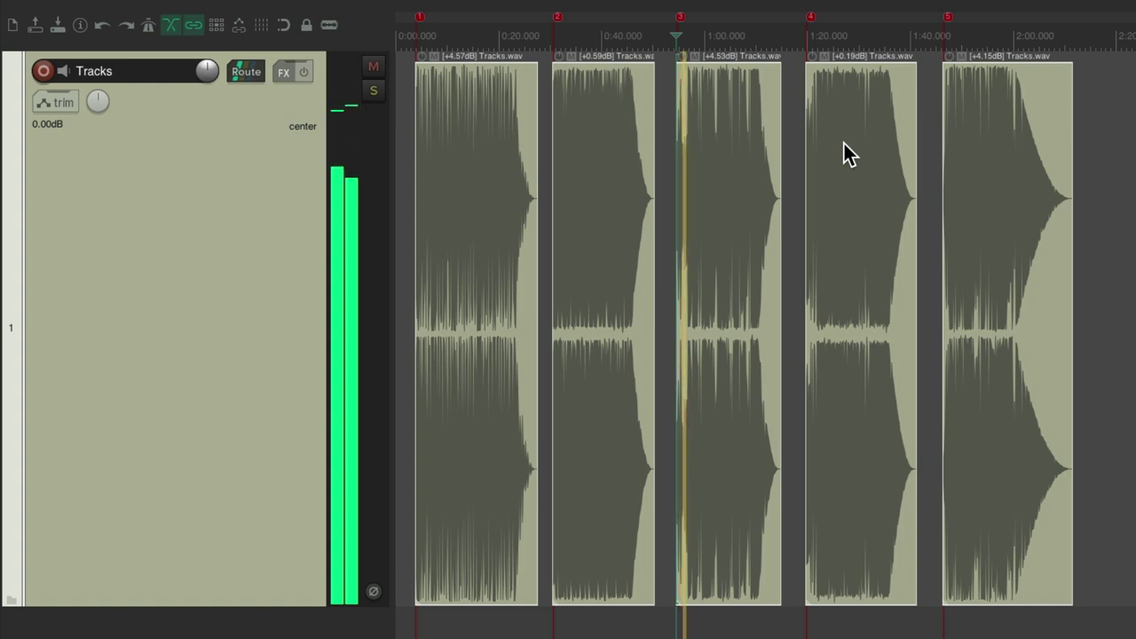
{"action": "key", "text": "4"}
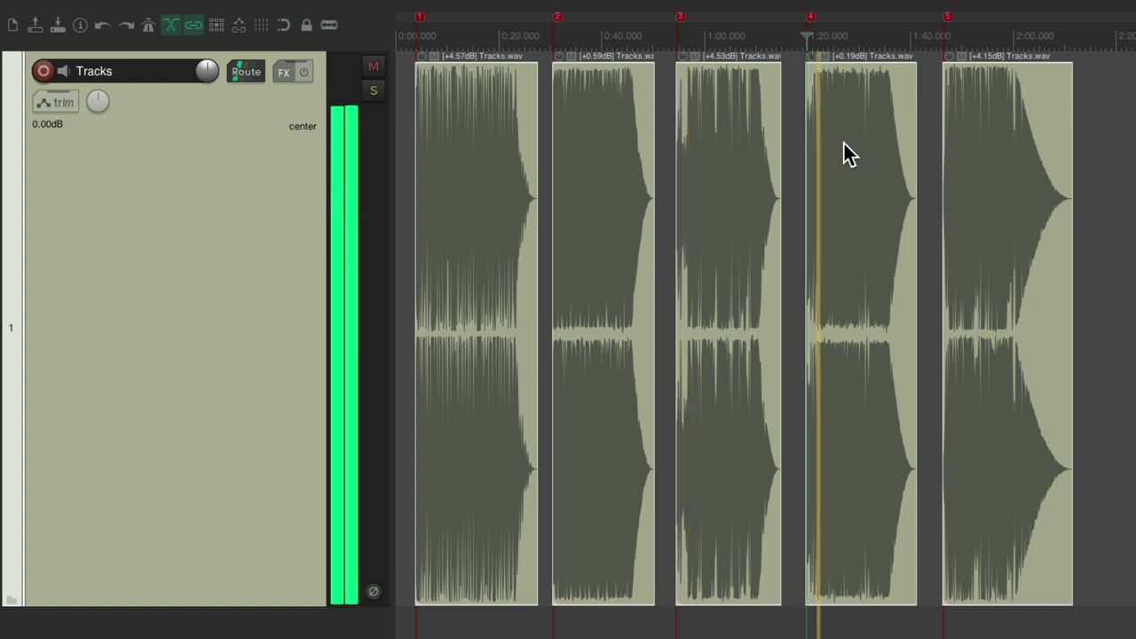
{"action": "key", "text": "5"}
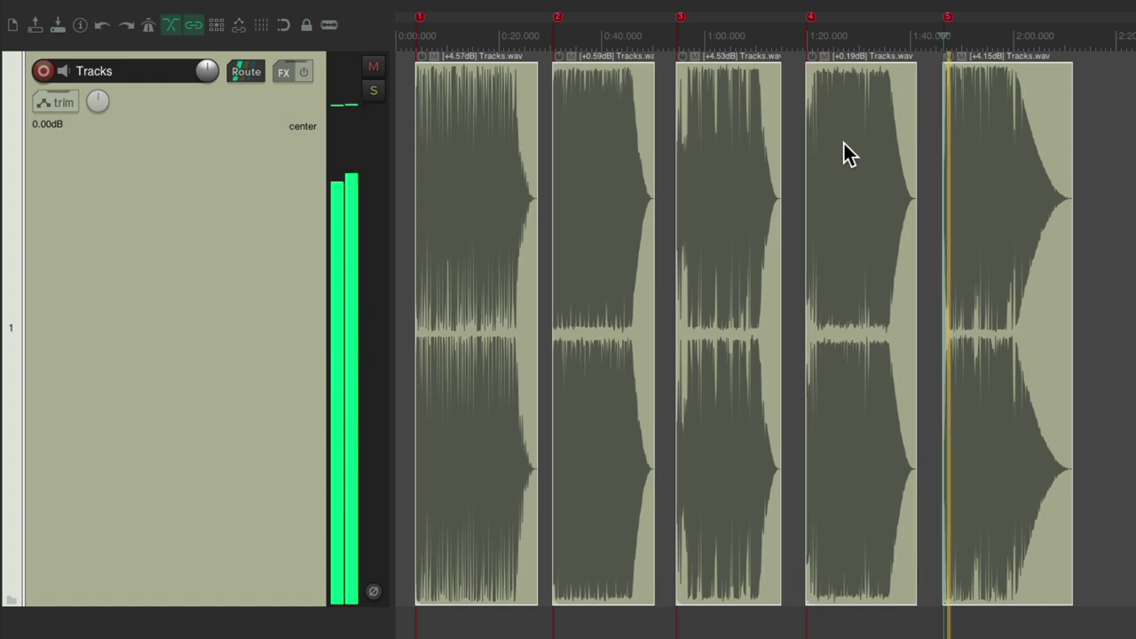
{"action": "key", "text": "space"}
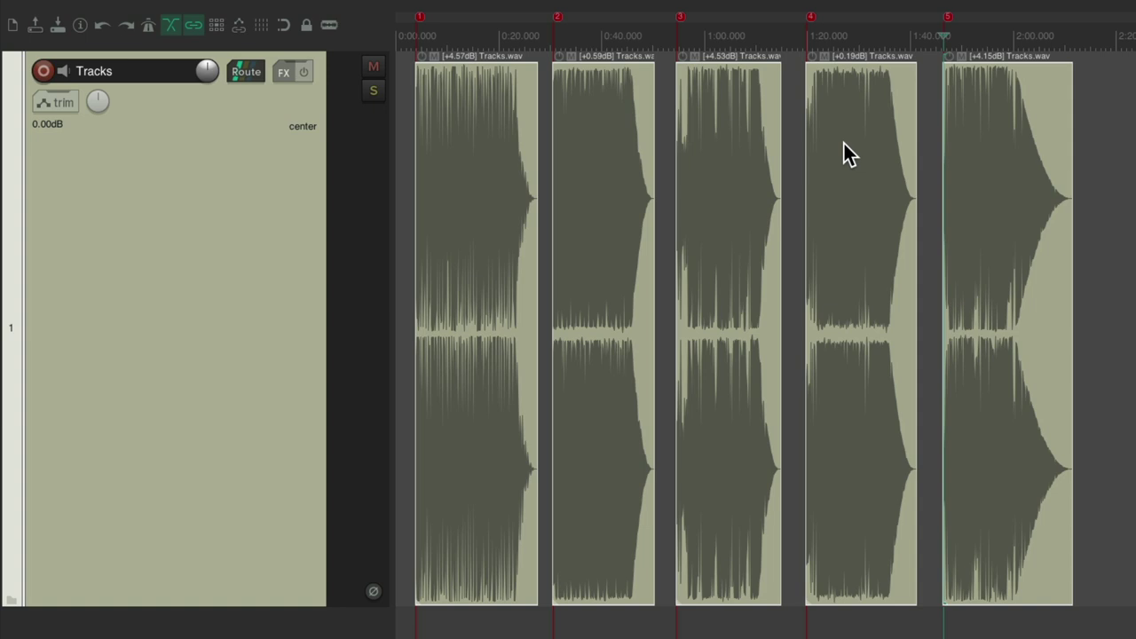
{"action": "key", "text": "ctrl+z"}
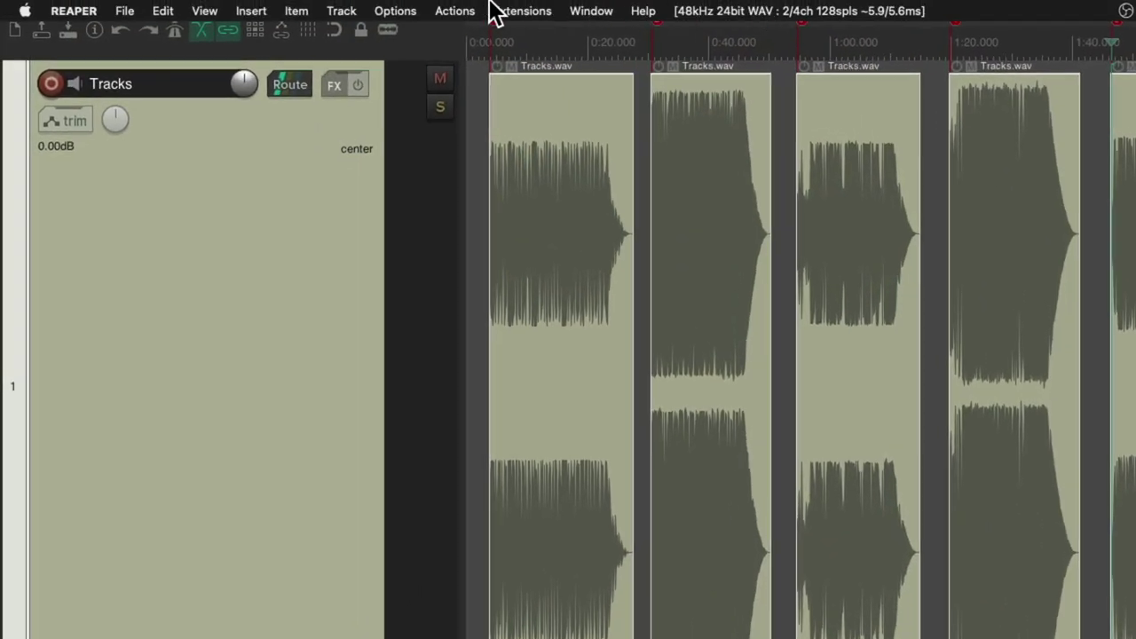
Filter the action list for "loudness" and run "SWS/BR: Normalize loudness of selected items/tracks...".
{"action": "left_click", "coordinate": [388, 8]}
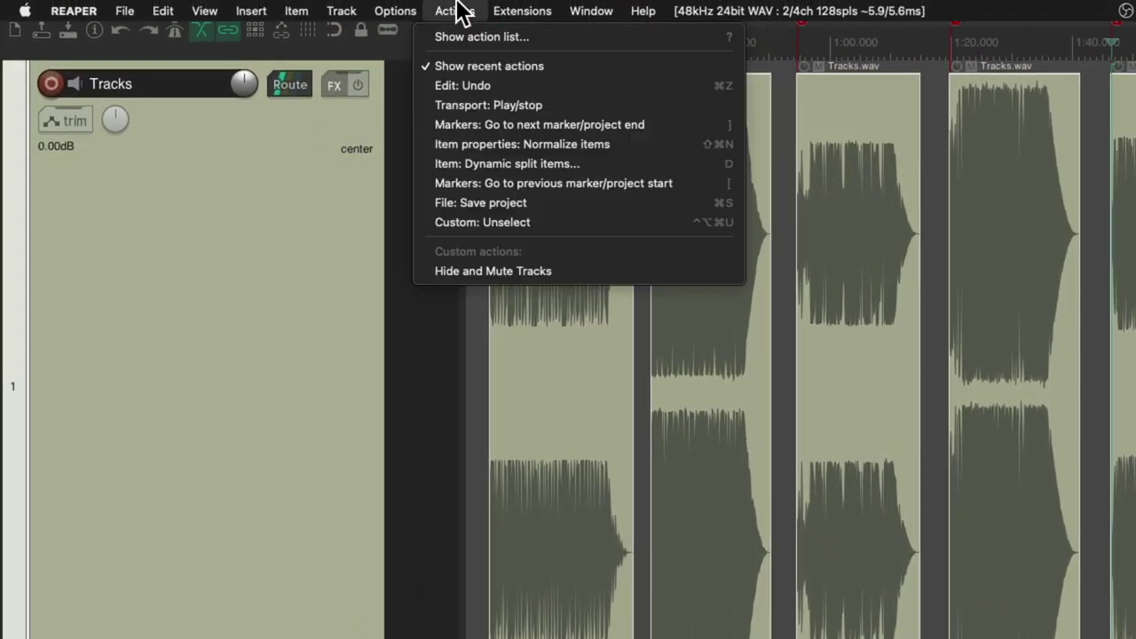
{"action": "left_click", "coordinate": [413, 40]}
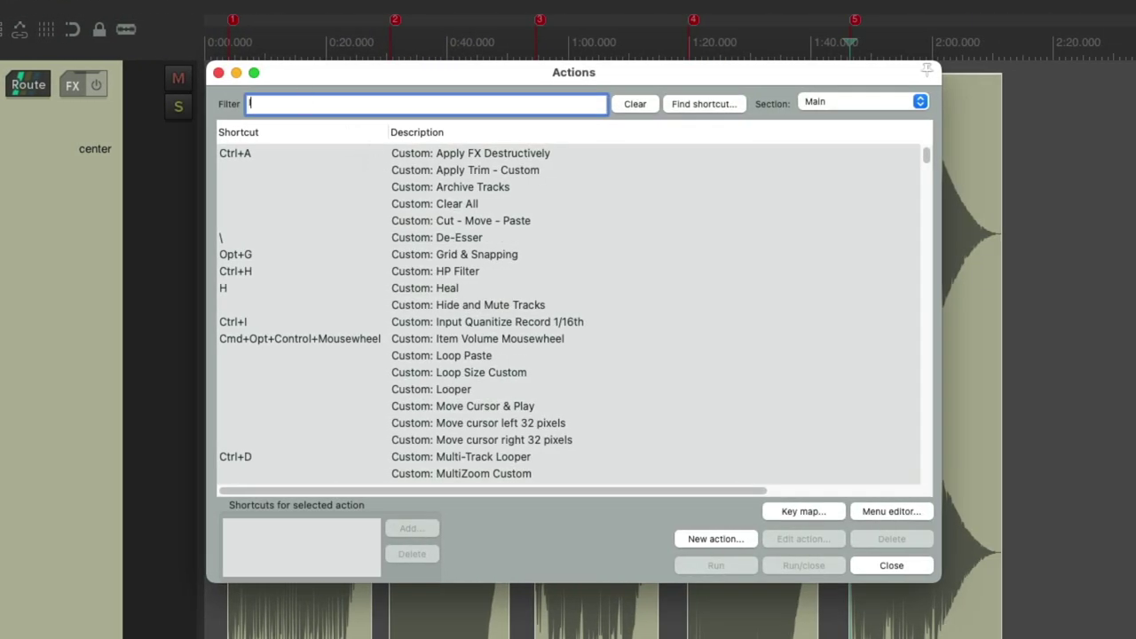
{"action": "type", "text": "loudness"}
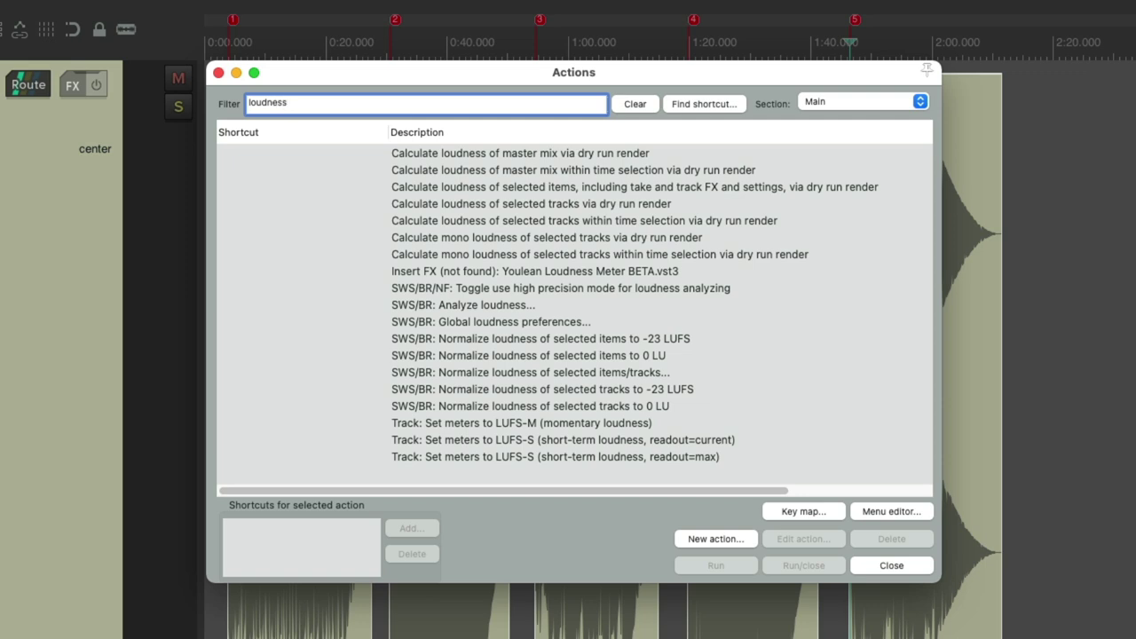
{"action": "left_click", "coordinate": [542, 371]}
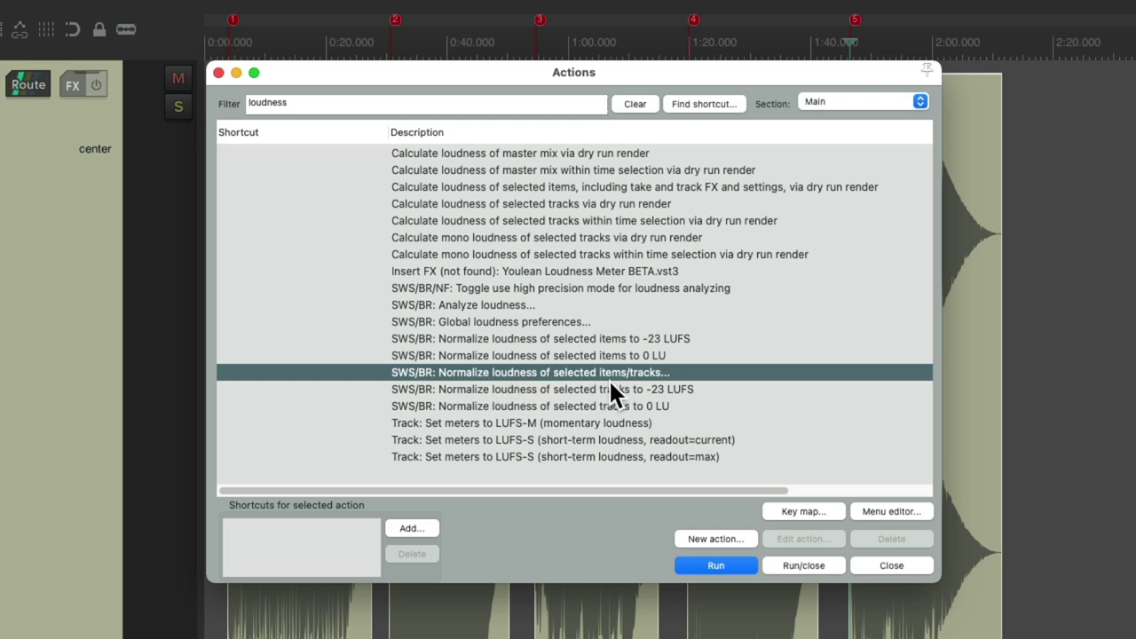
{"action": "double_click", "coordinate": [566, 367]}
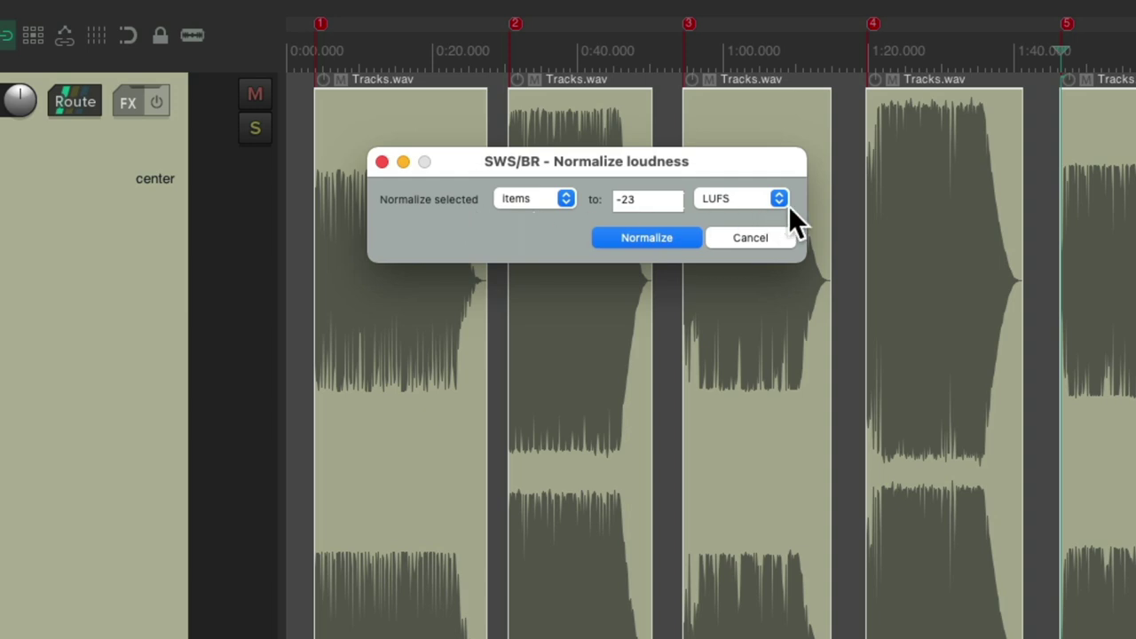
Normalize the loudness of the selected items to -14 LUFS.
{"action": "left_click", "coordinate": [666, 188]}
{"action": "type", "text": "-14"}
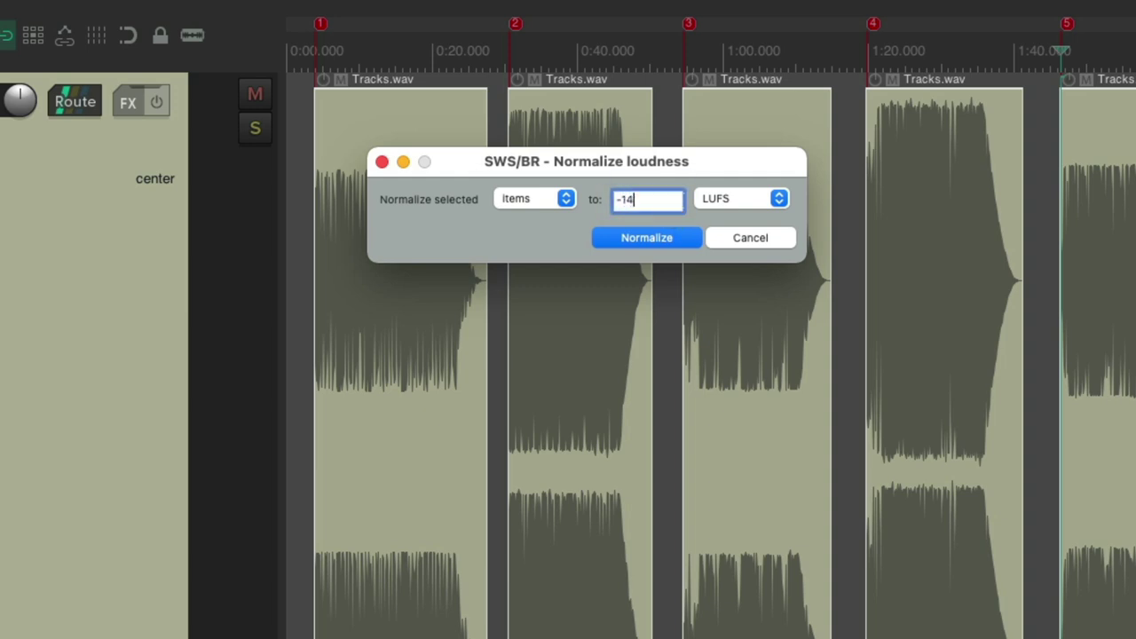
{"action": "left_click", "coordinate": [679, 238]}
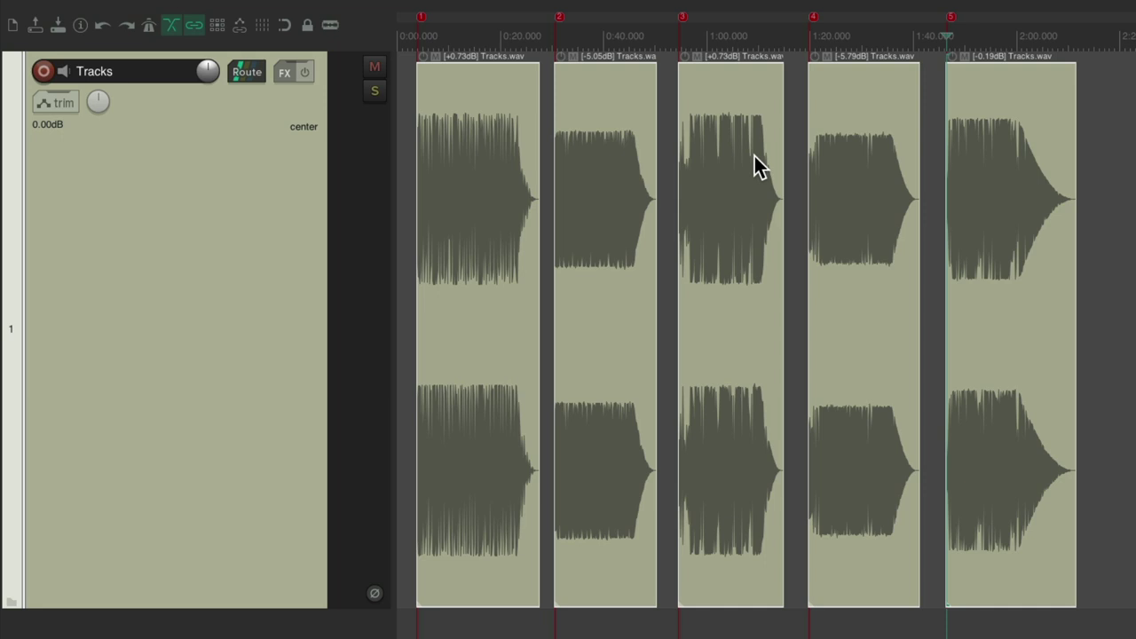
Play the loudness-normalized songs from markers 1 to 5 in turn to compare their levels.
{"action": "key", "text": "bracketleft"}
{"action": "key", "text": "bracketleft"}
{"action": "key", "text": "bracketleft"}
{"action": "key", "text": "bracketleft"}
{"action": "key", "text": "space"}
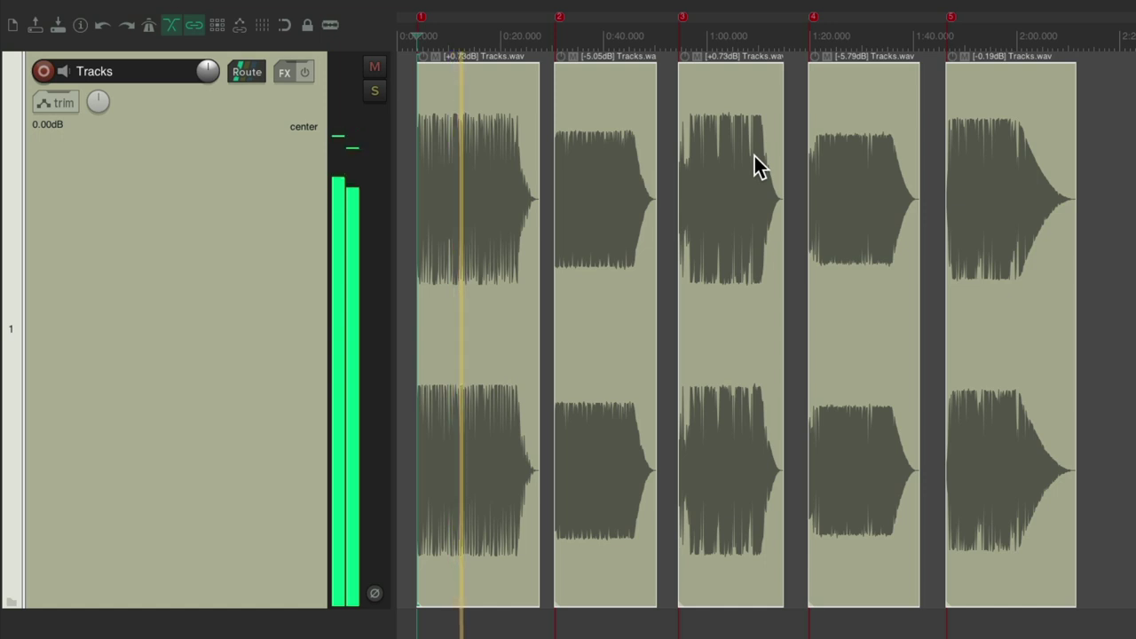
{"action": "key", "text": "space"}
{"action": "key", "text": "2"}
{"action": "key", "text": "space"}
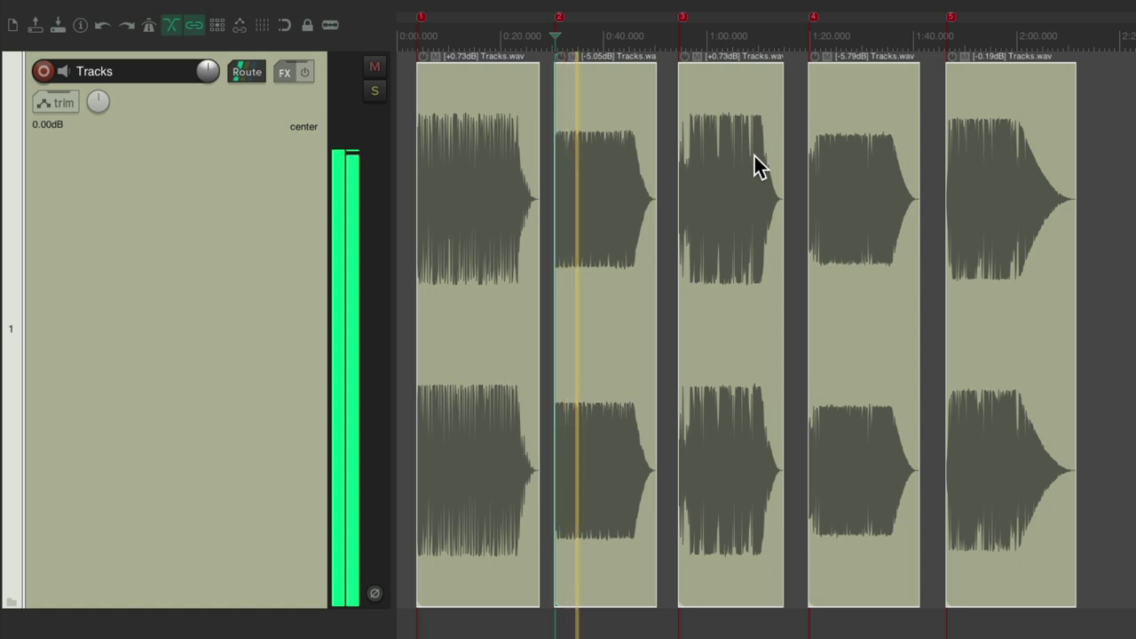
{"action": "key", "text": "space"}
{"action": "key", "text": "3"}
{"action": "key", "text": "space"}
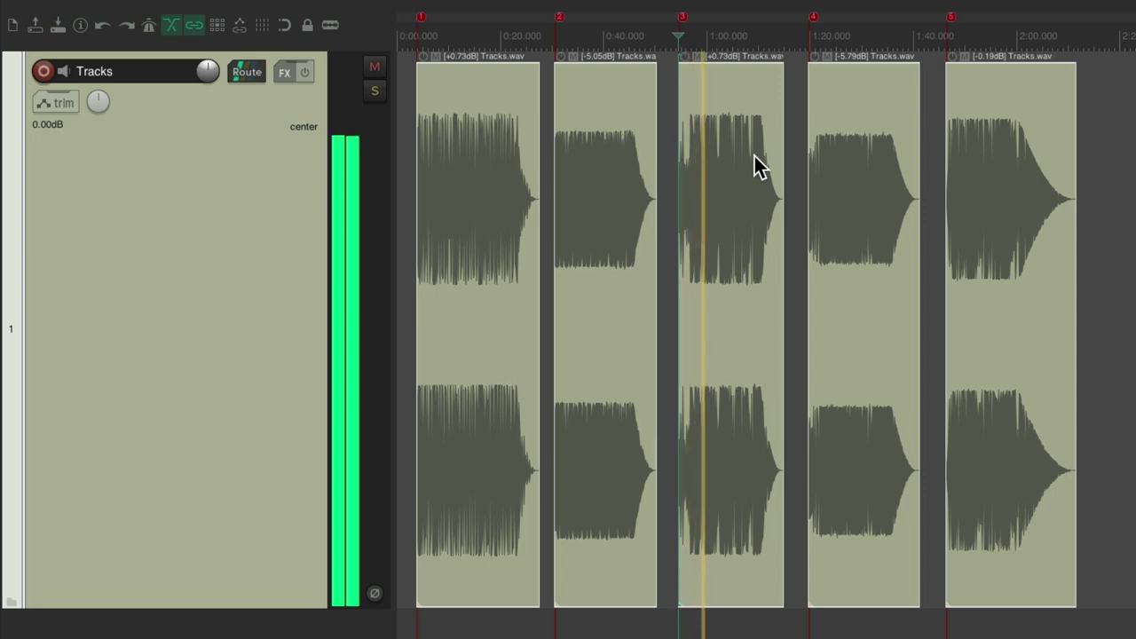
{"action": "key", "text": "space"}
{"action": "key", "text": "4"}
{"action": "key", "text": "space"}
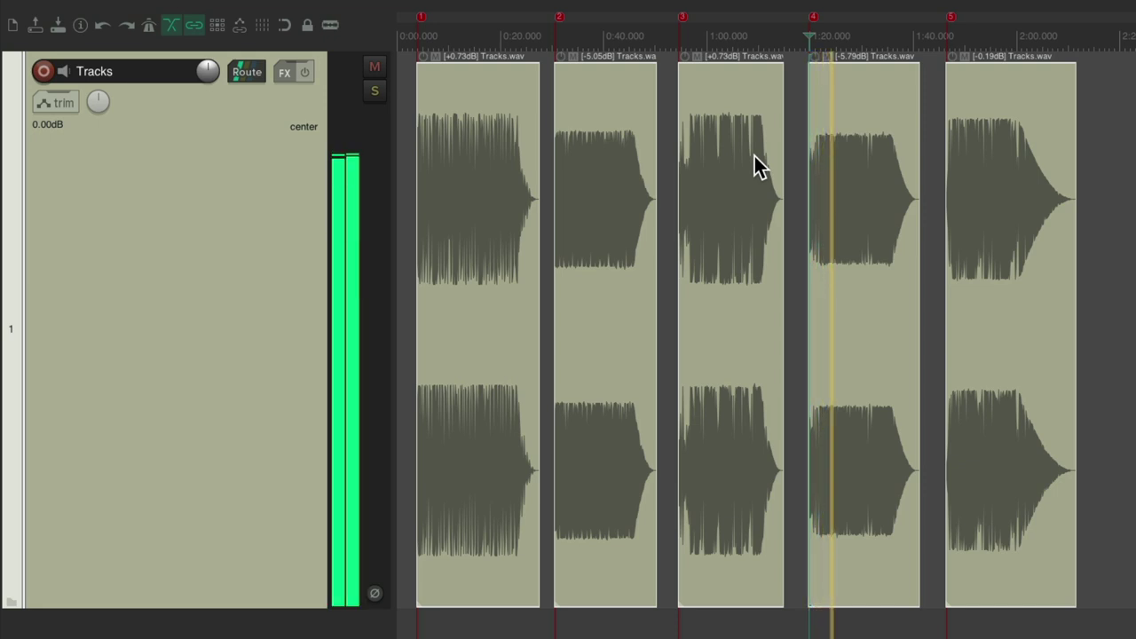
{"action": "key", "text": "5"}
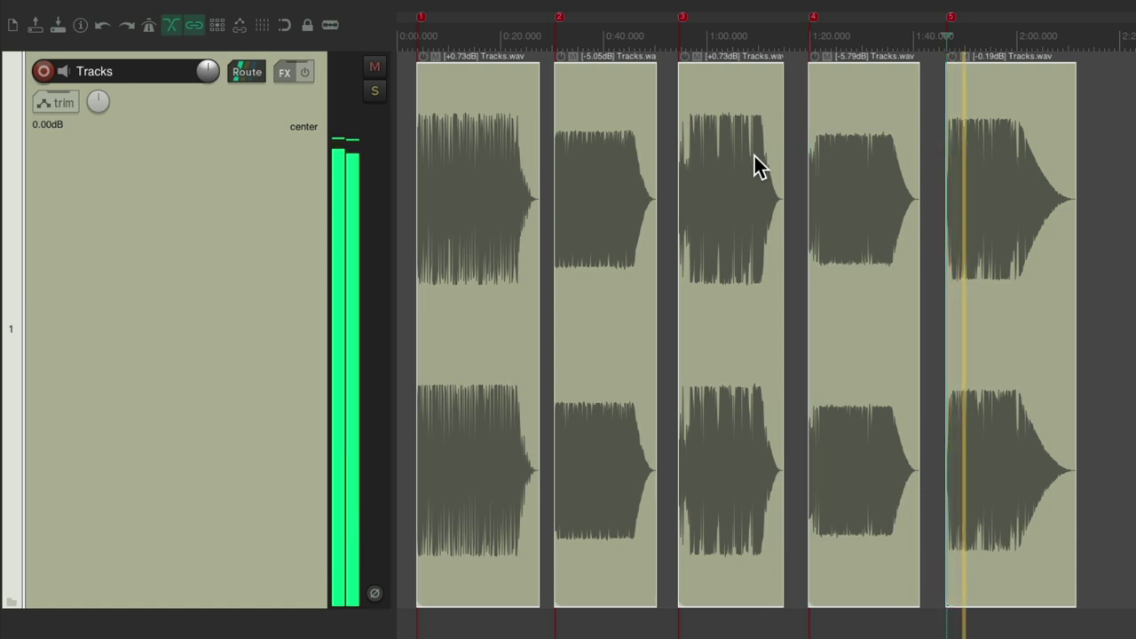
{"action": "key", "text": "space"}
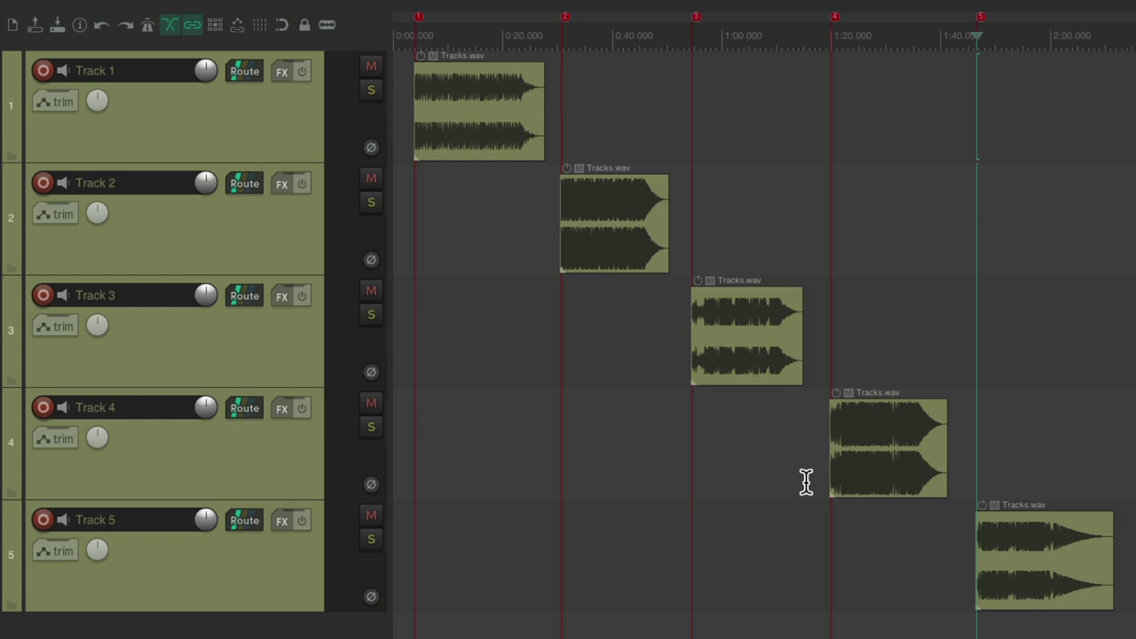
Play the unprocessed songs on Tracks 1 to 3 from their markers, and check the five track faders in the mixer.
{"action": "key", "text": "Home"}
{"action": "key", "text": "space"}
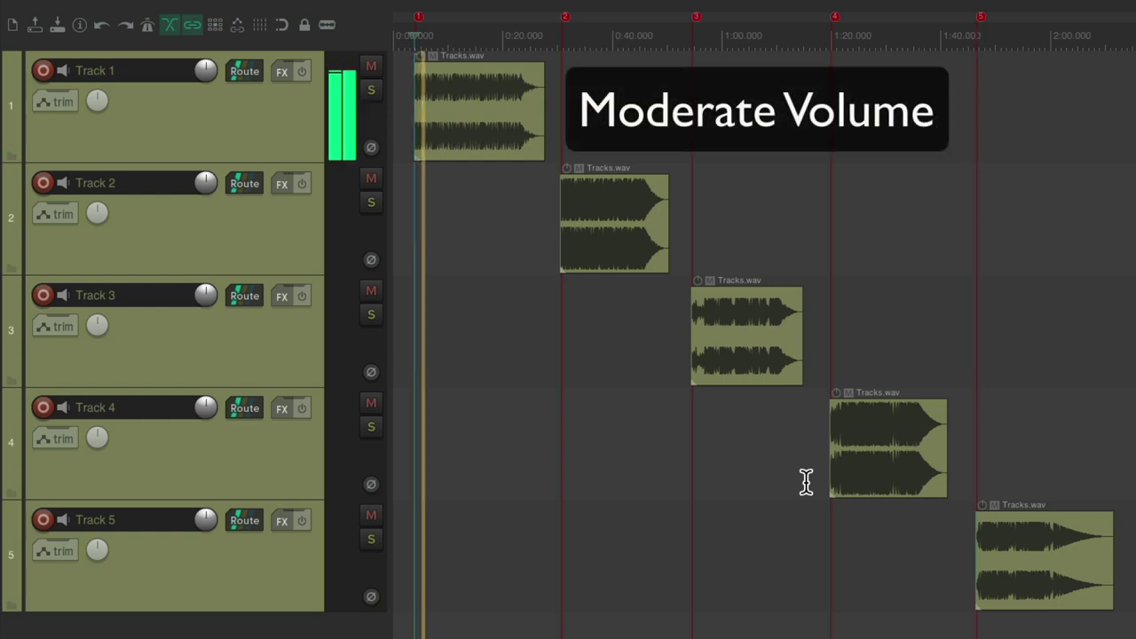
{"action": "key", "text": "2"}
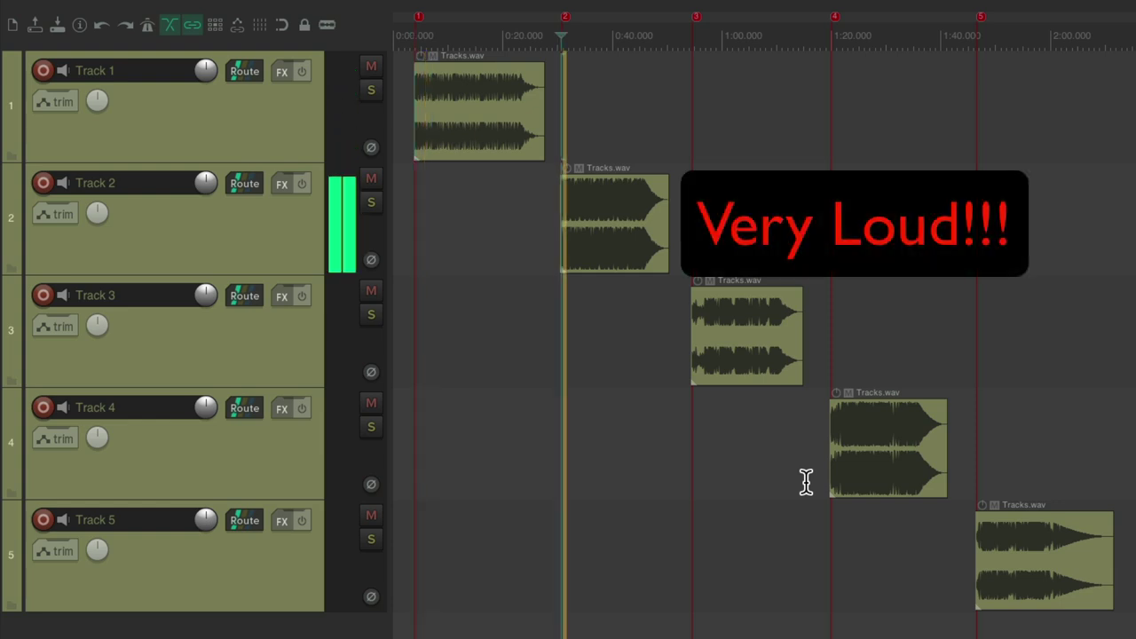
{"action": "key", "text": "3"}
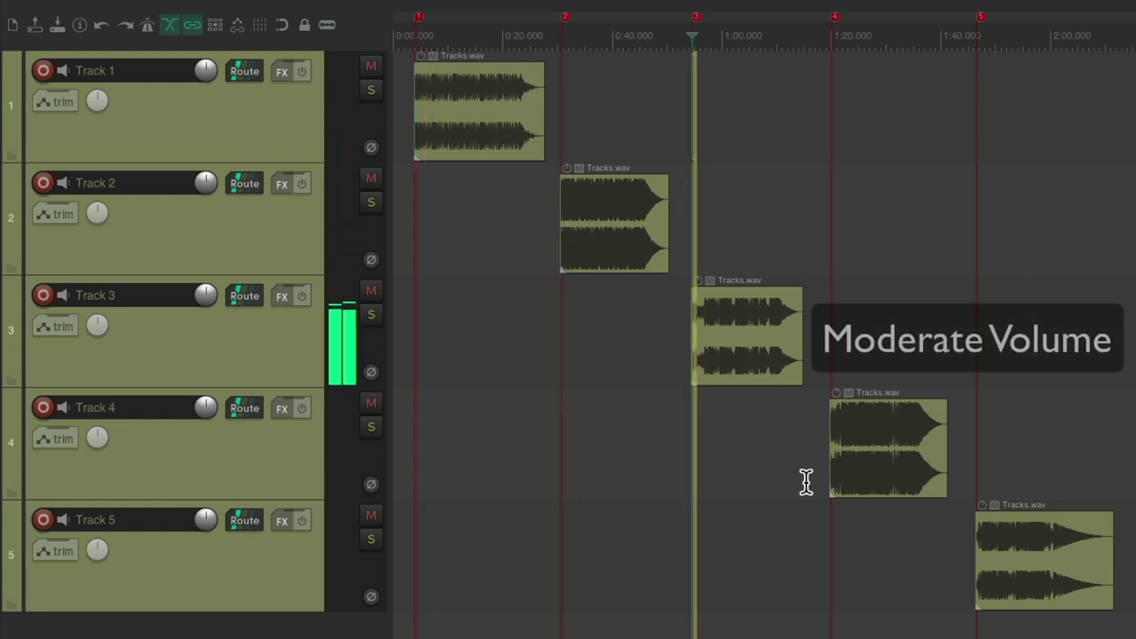
{"action": "key", "text": "space"}
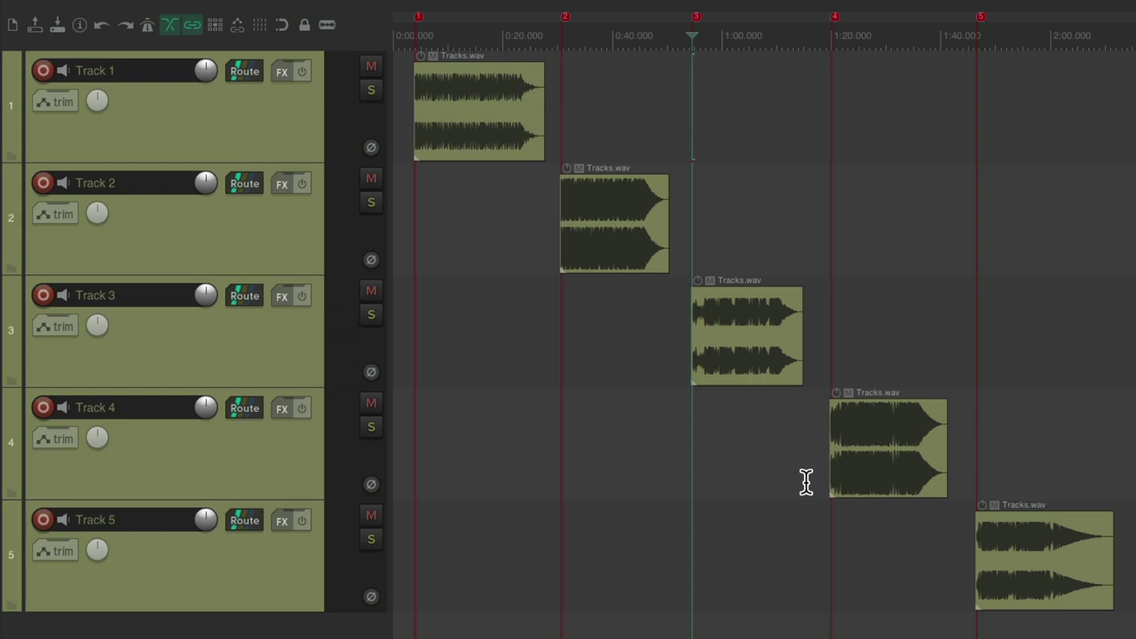
{"action": "key", "text": "super+m"}
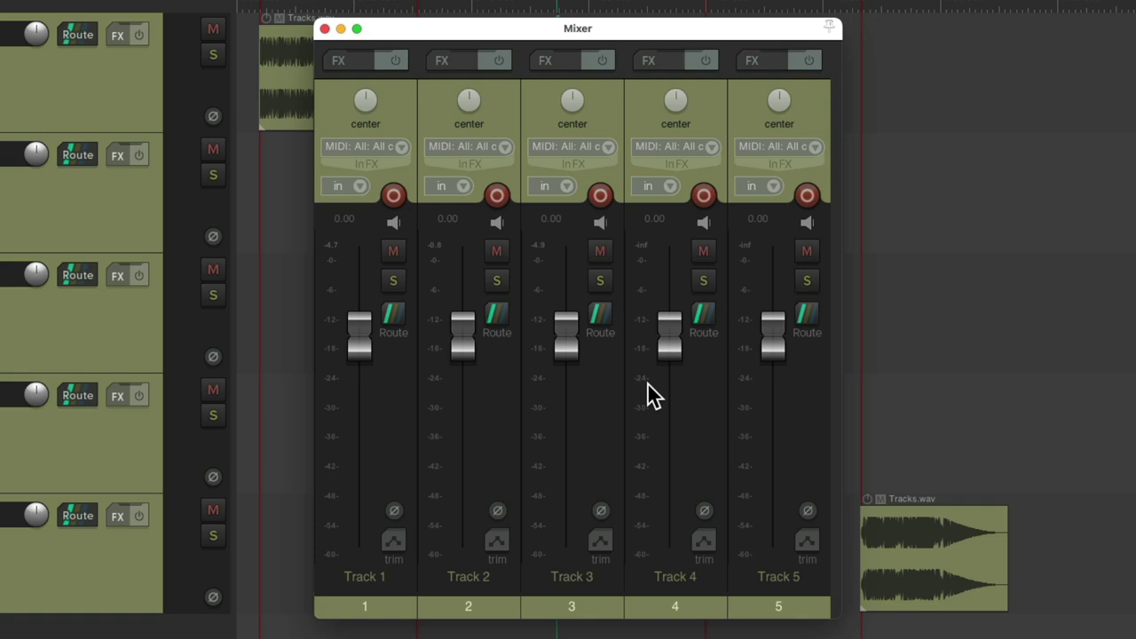
{"action": "key", "text": "super+m"}
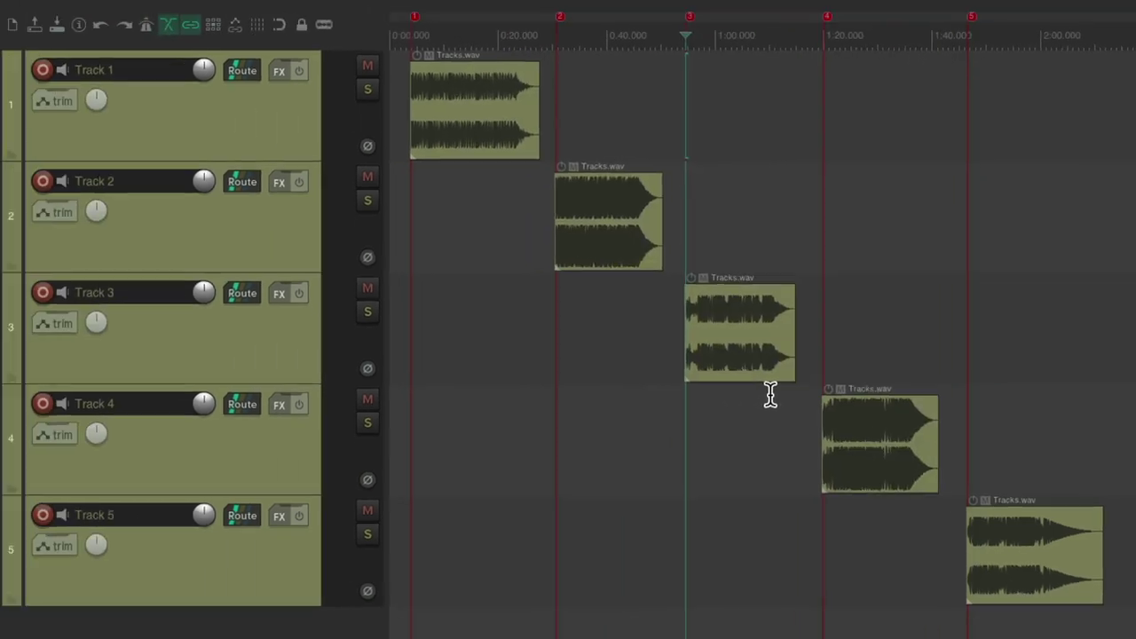
Select Tracks 1 to 5 and run the action "SWS/BR: Normalize loudness of selected items/tracks...".
{"action": "left_click", "coordinate": [279, 127]}
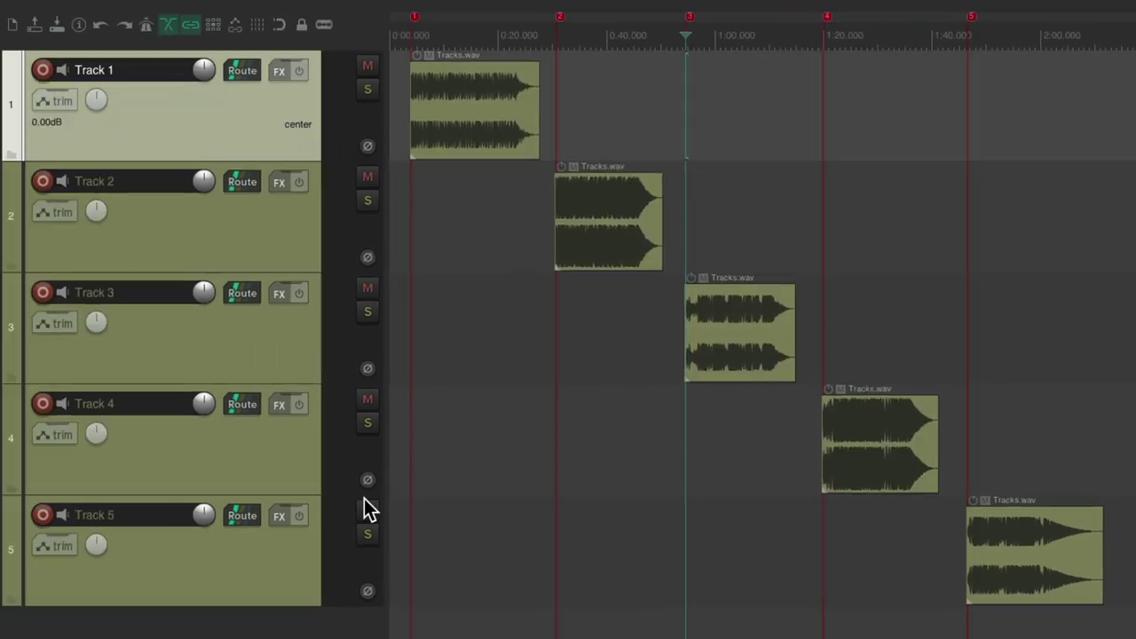
{"action": "left_click", "coordinate": [292, 555], "text": "shift"}
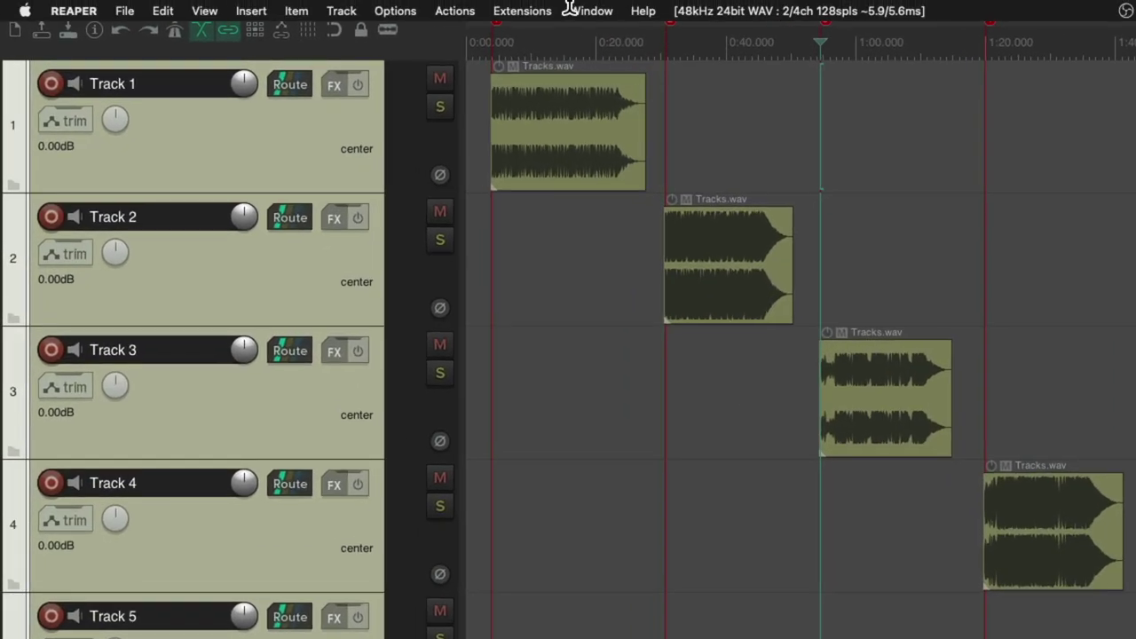
{"action": "left_click", "coordinate": [466, 11]}
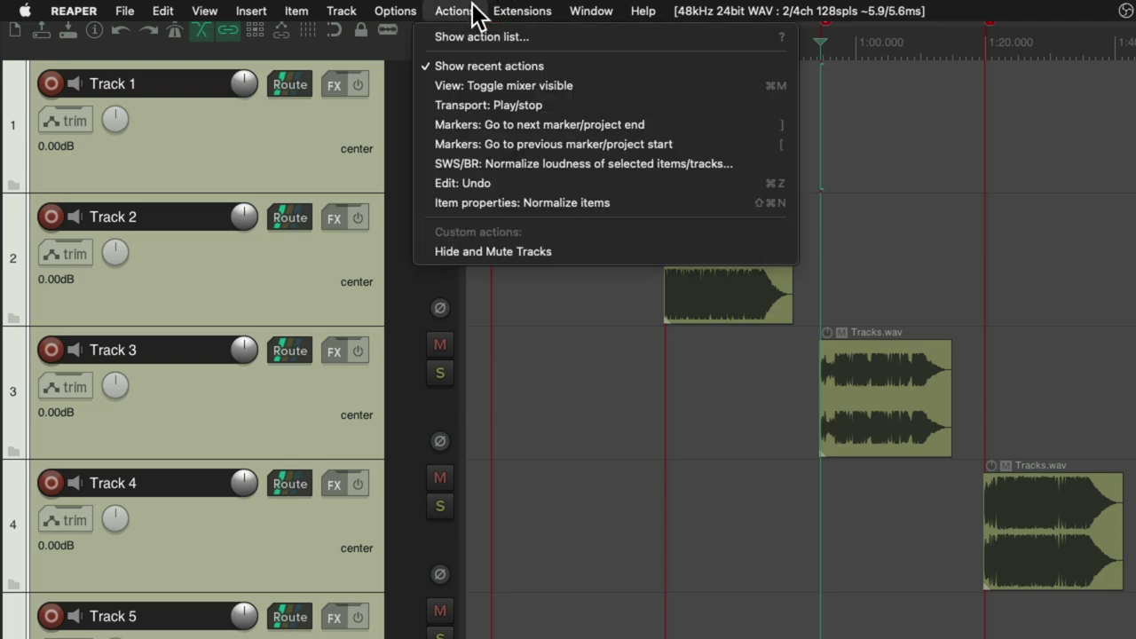
{"action": "left_click", "coordinate": [423, 38]}
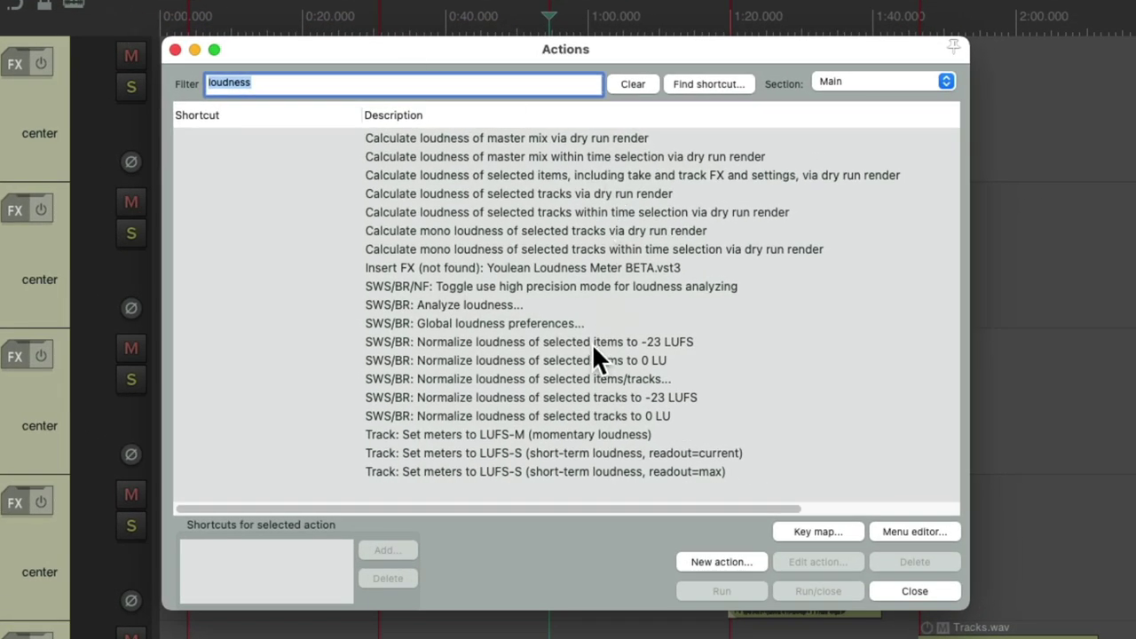
{"action": "left_click", "coordinate": [559, 378]}
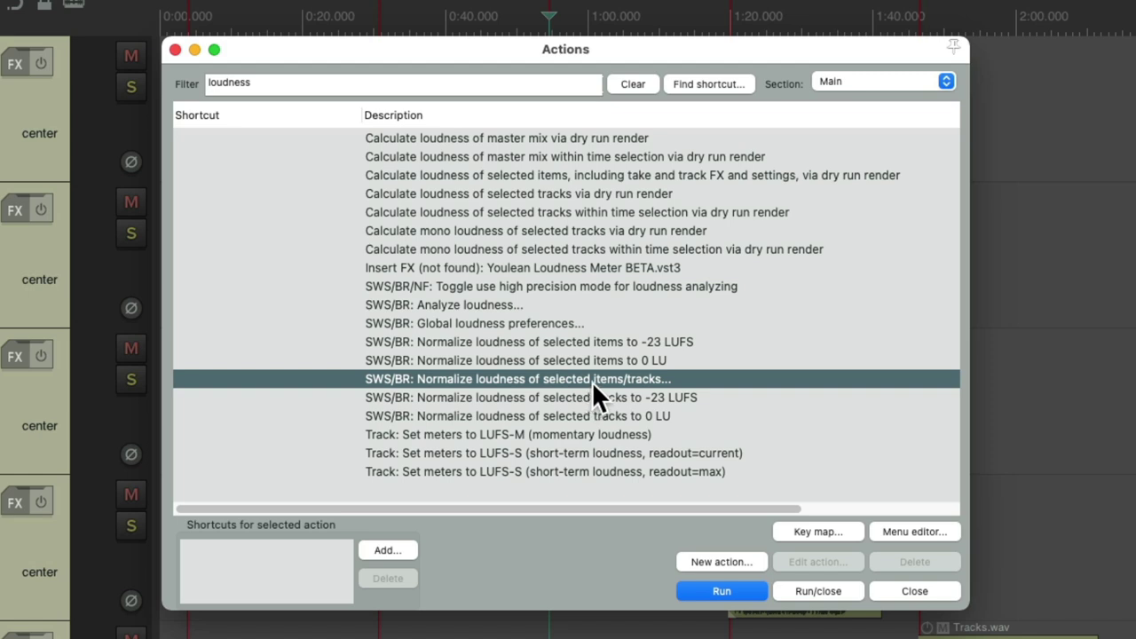
{"action": "double_click", "coordinate": [575, 378]}
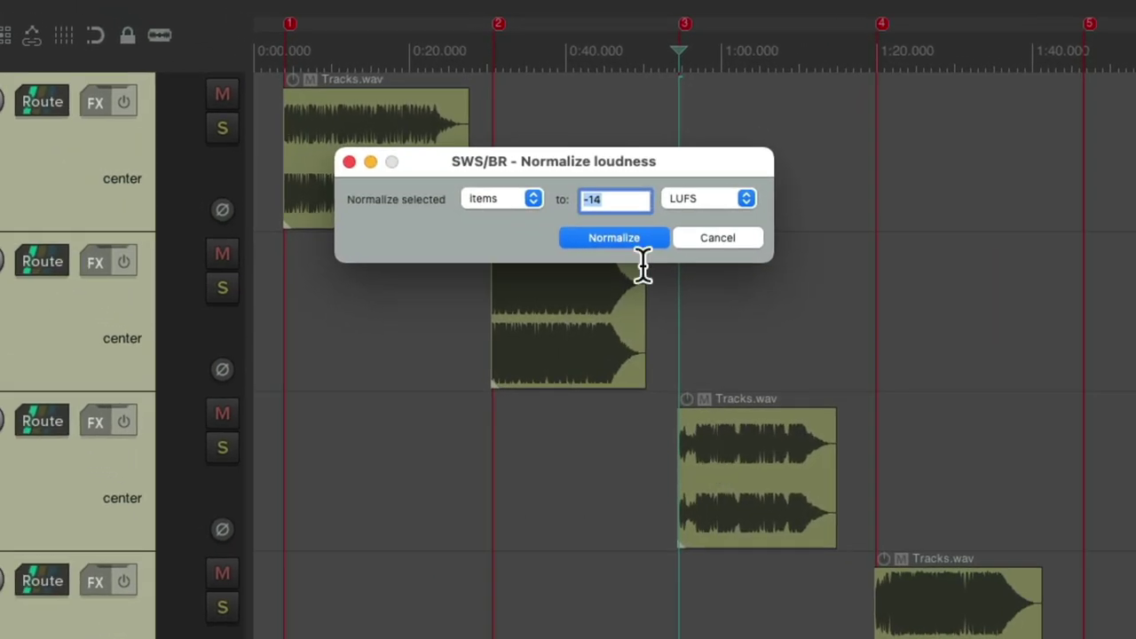
Normalize the loudness of the selected tracks, rather than items, to -14 LUFS.
{"action": "left_click", "coordinate": [536, 197]}
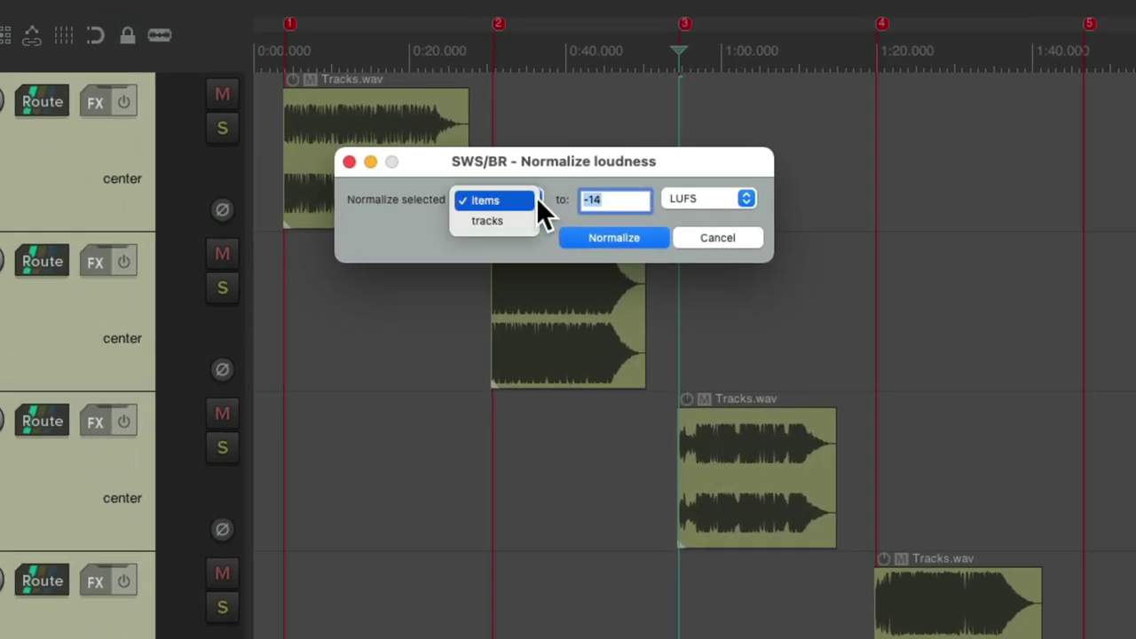
{"action": "left_click", "coordinate": [529, 218]}
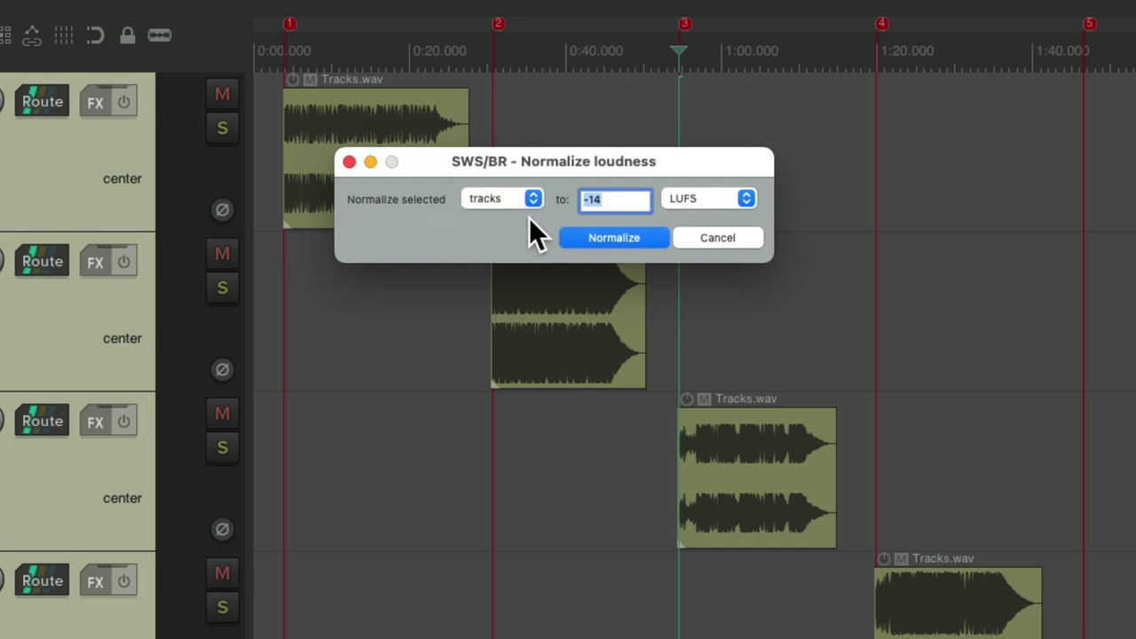
{"action": "left_click", "coordinate": [661, 240]}
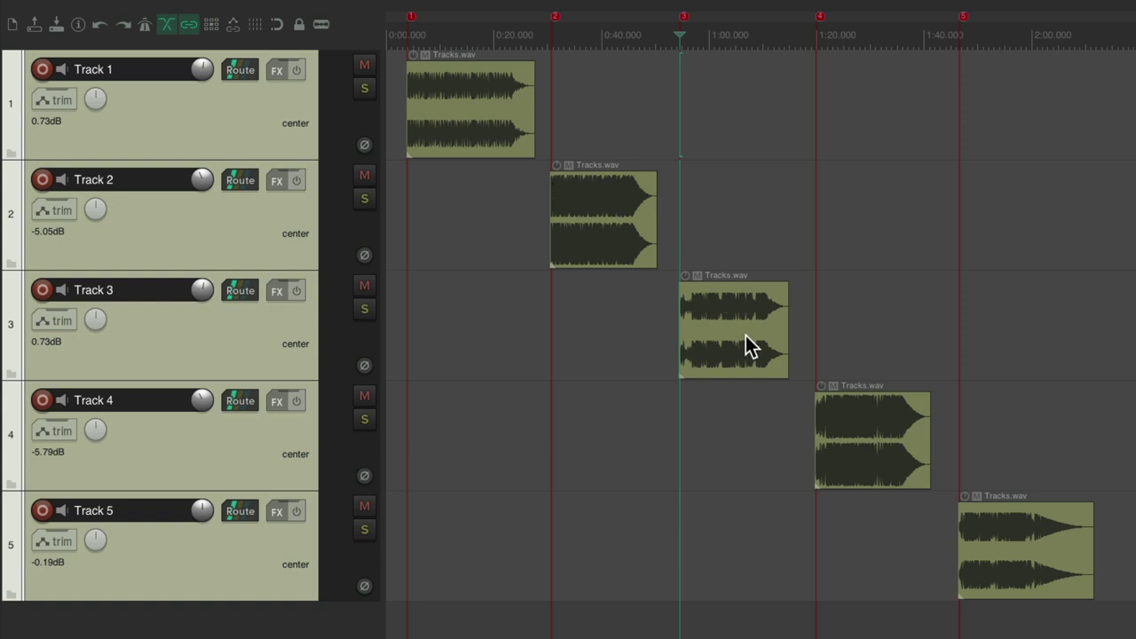
Show the mixer and play the songs on Tracks 1 to 5 to compare their levels with the adjusted faders.
{"action": "key", "text": "ctrl+m"}
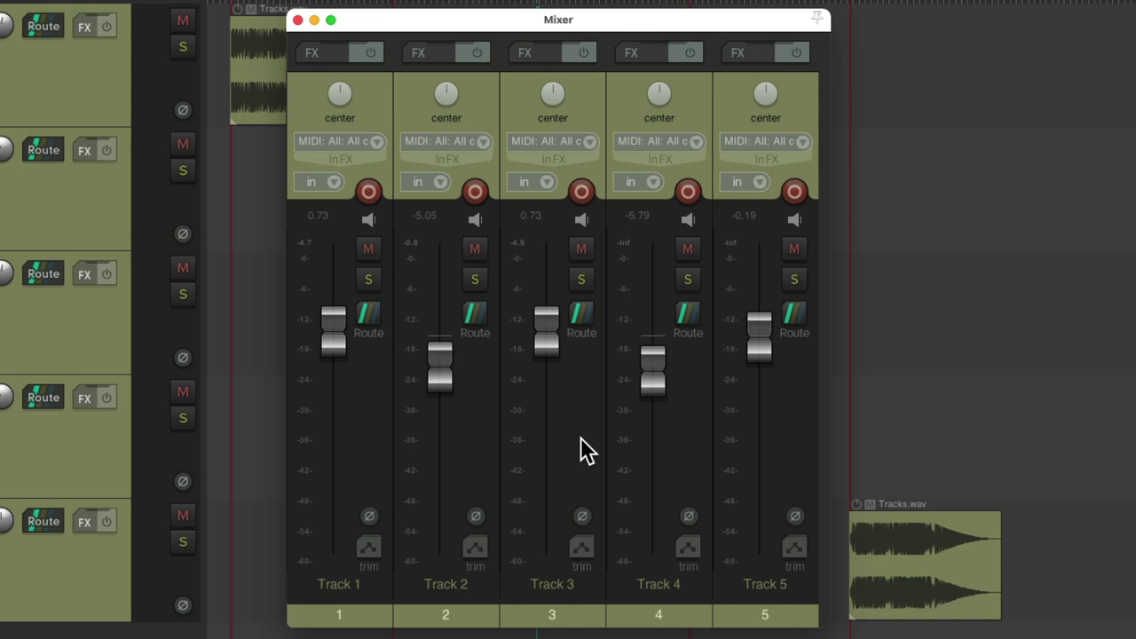
{"action": "key", "text": "space"}
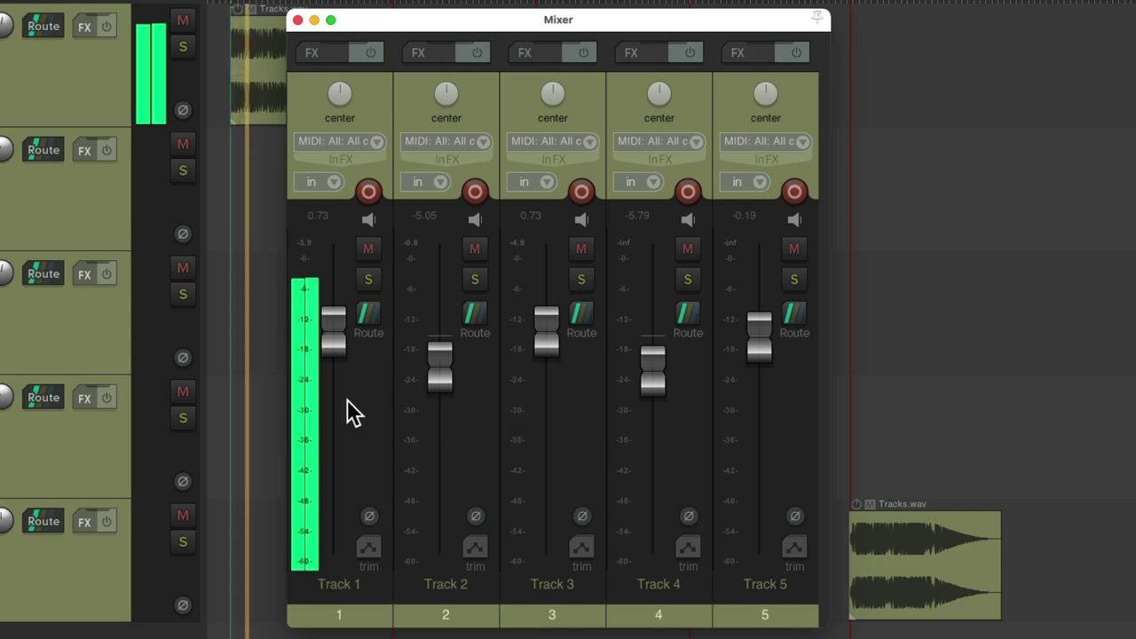
{"action": "key", "text": "space"}
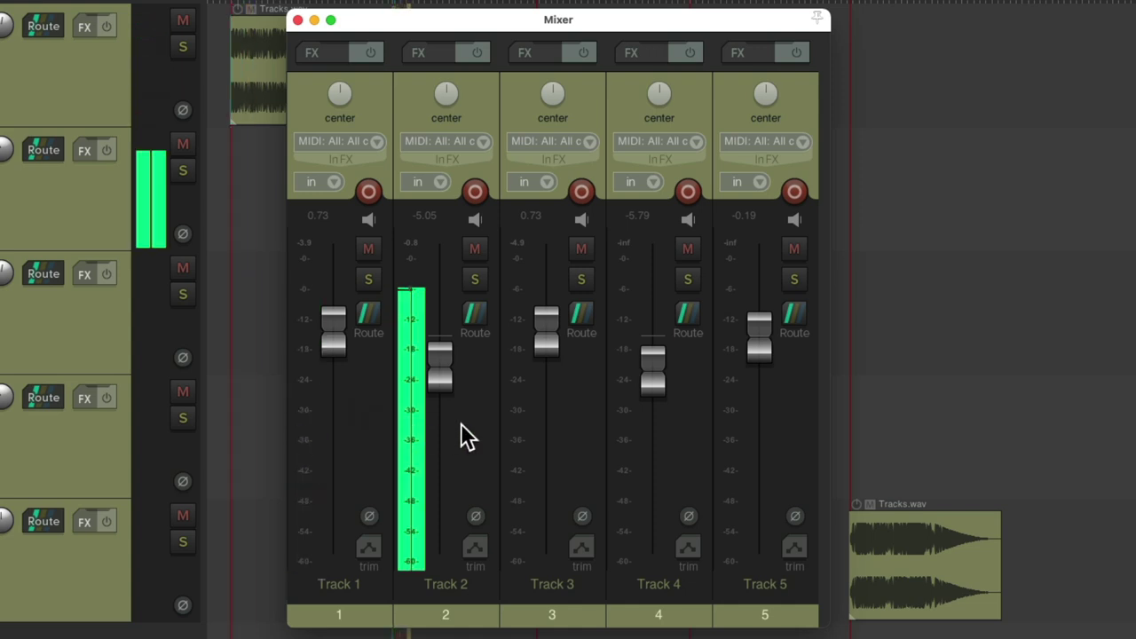
{"action": "key", "text": "space"}
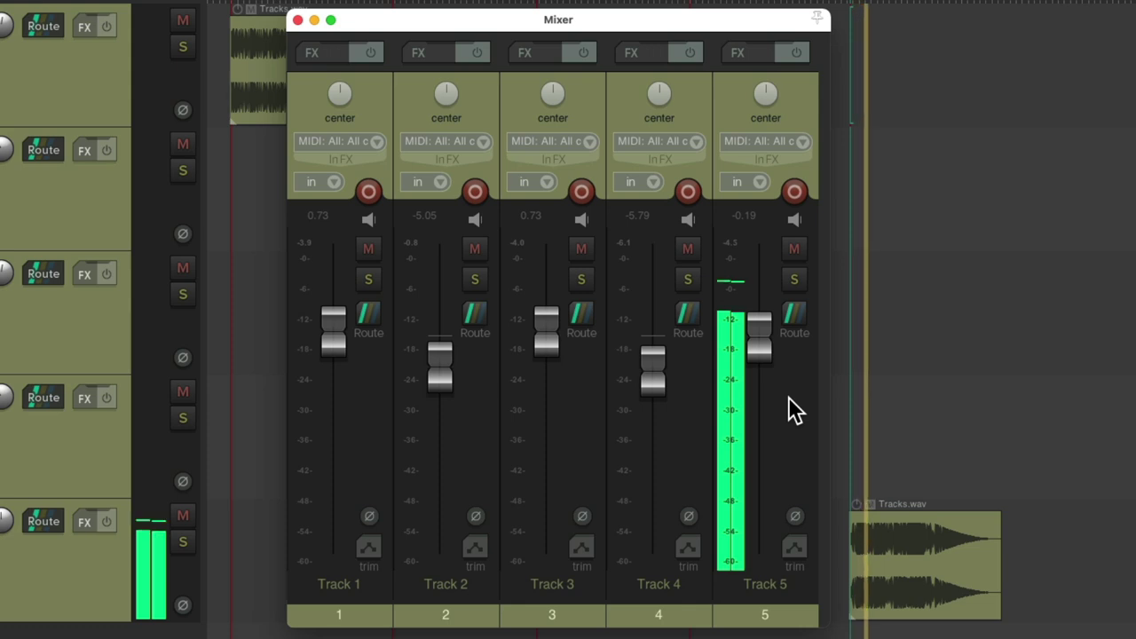
{"action": "key", "text": "space"}
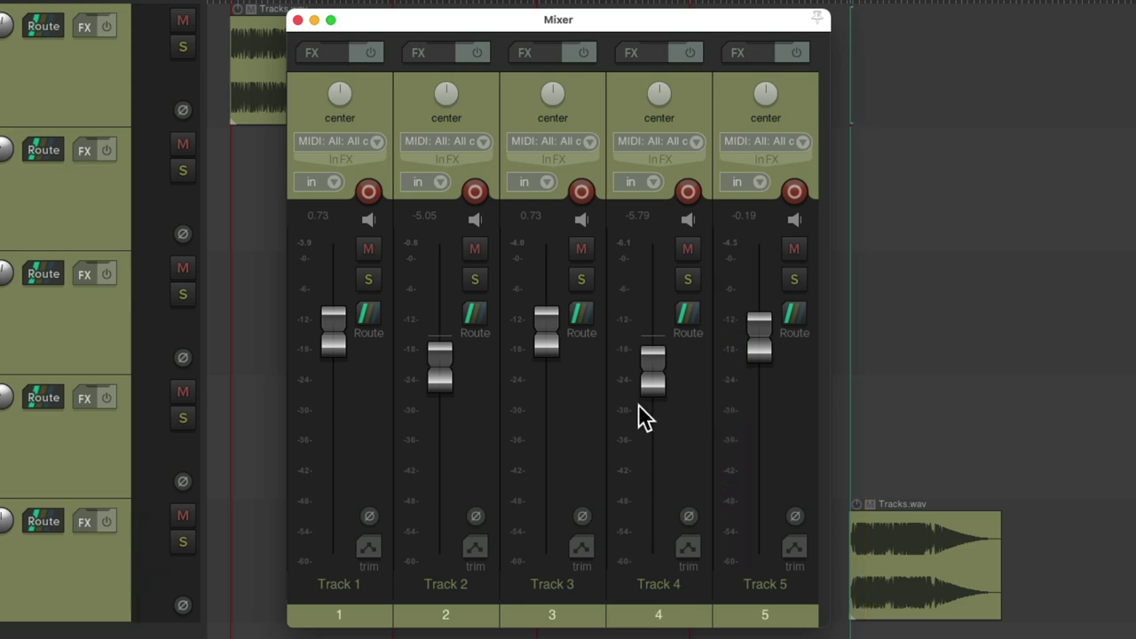
{"action": "key", "text": "space"}
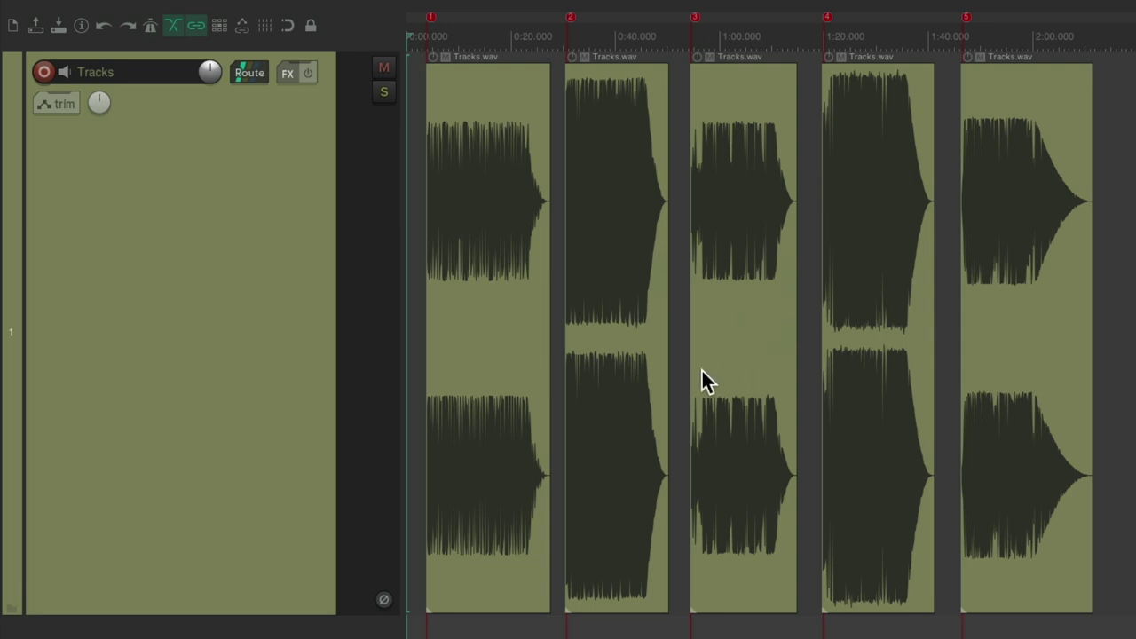
Select the Tracks track with its five items and open the normalize settings from their item properties.
{"action": "left_click", "coordinate": [248, 197]}
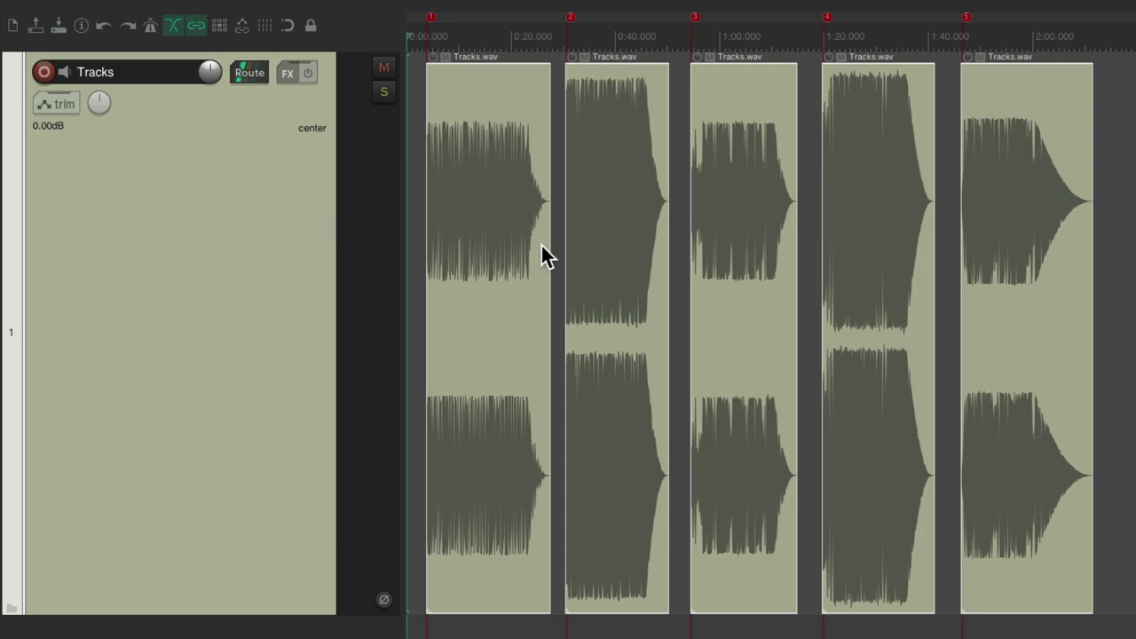
{"action": "right_click", "coordinate": [619, 142]}
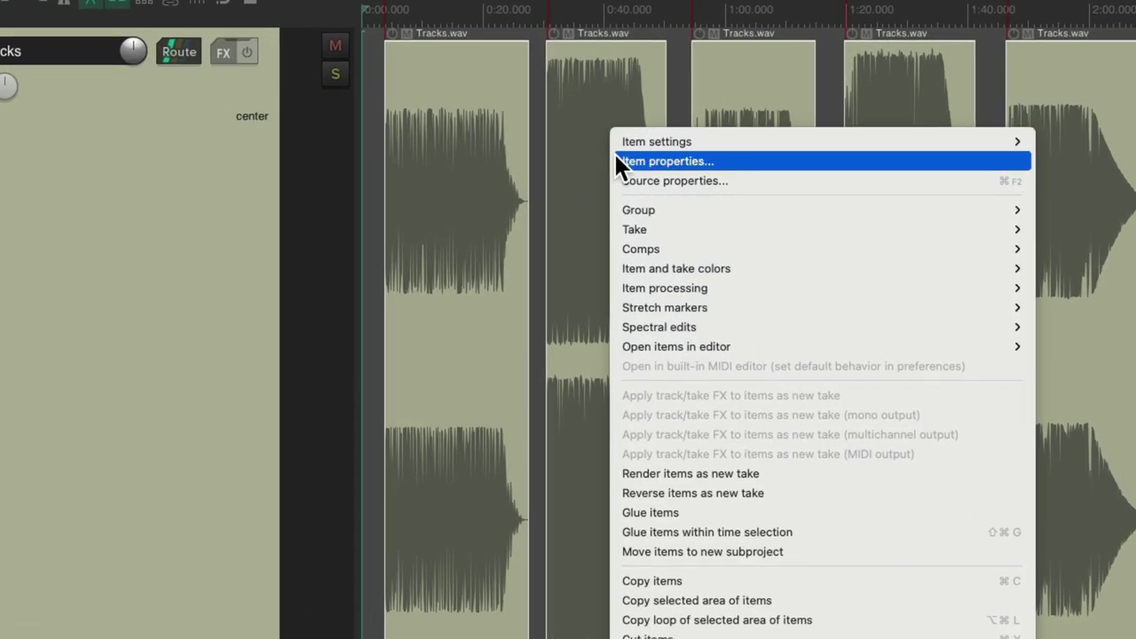
{"action": "left_click", "coordinate": [616, 158]}
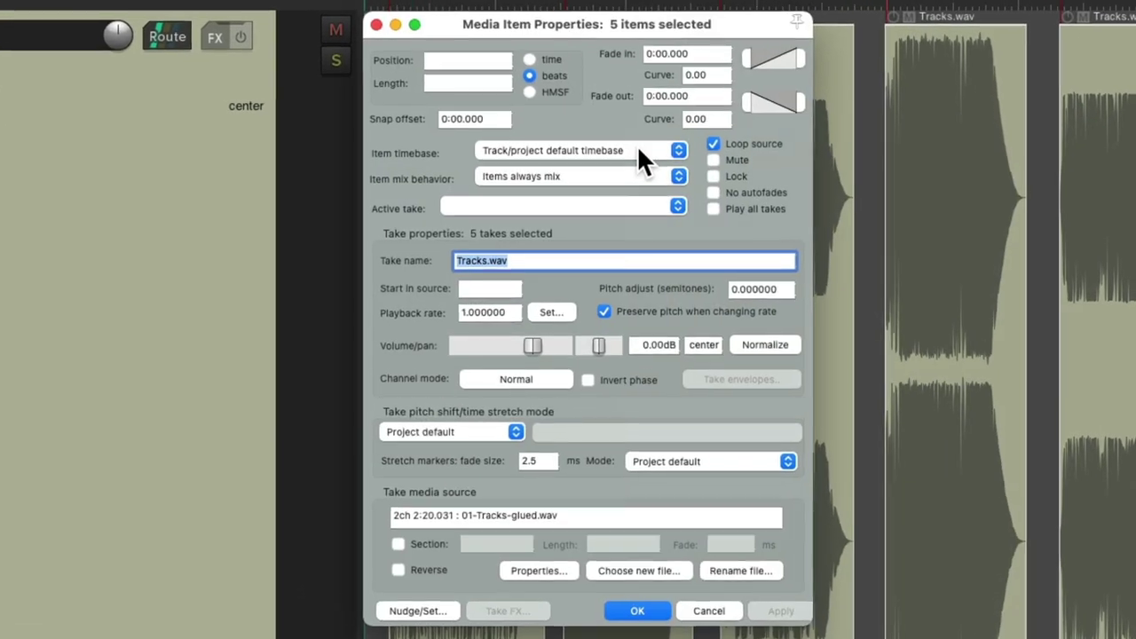
{"action": "left_click", "coordinate": [761, 346]}
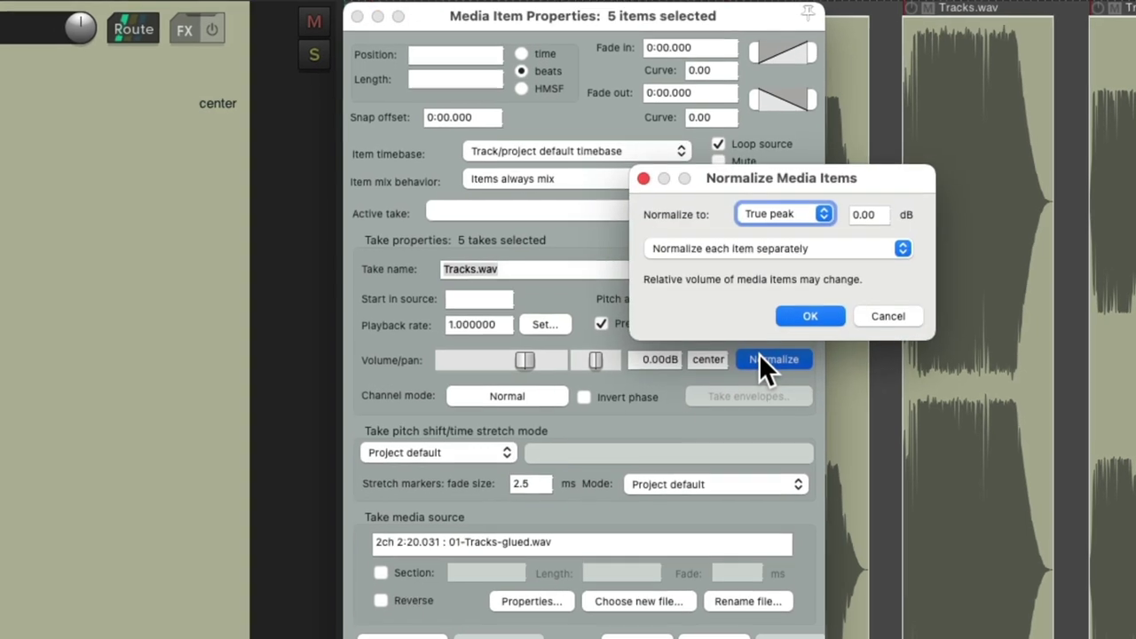
Normalize each of the five items separately to -14 LUFS-I.
{"action": "left_click", "coordinate": [824, 213]}
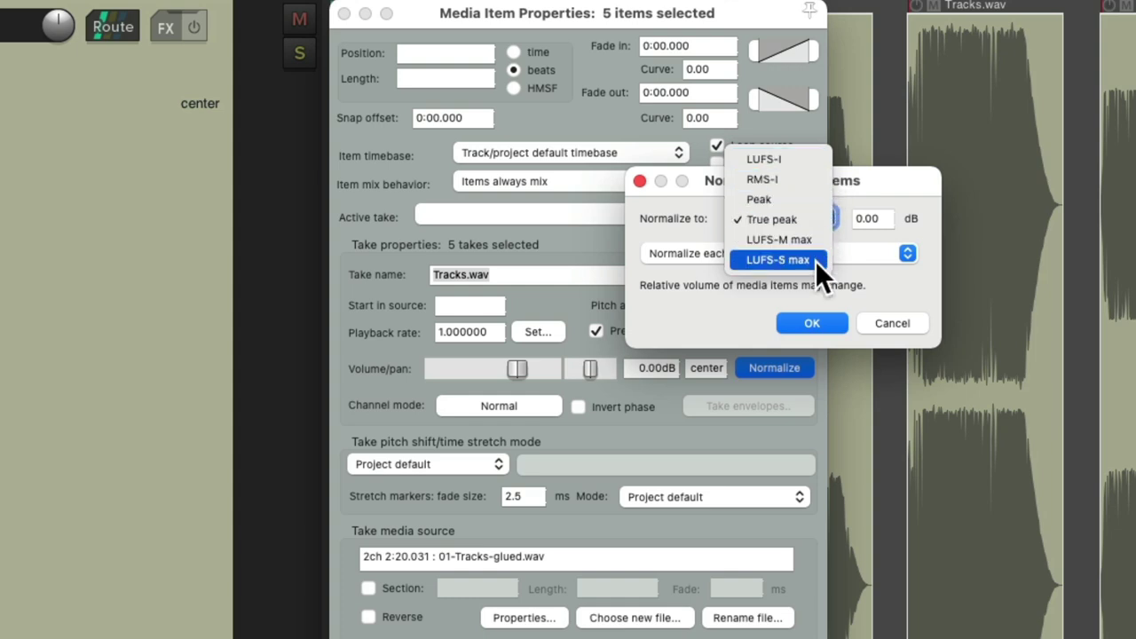
{"action": "left_click", "coordinate": [800, 163]}
{"action": "double_click", "coordinate": [885, 220]}
{"action": "type", "text": "-14"}
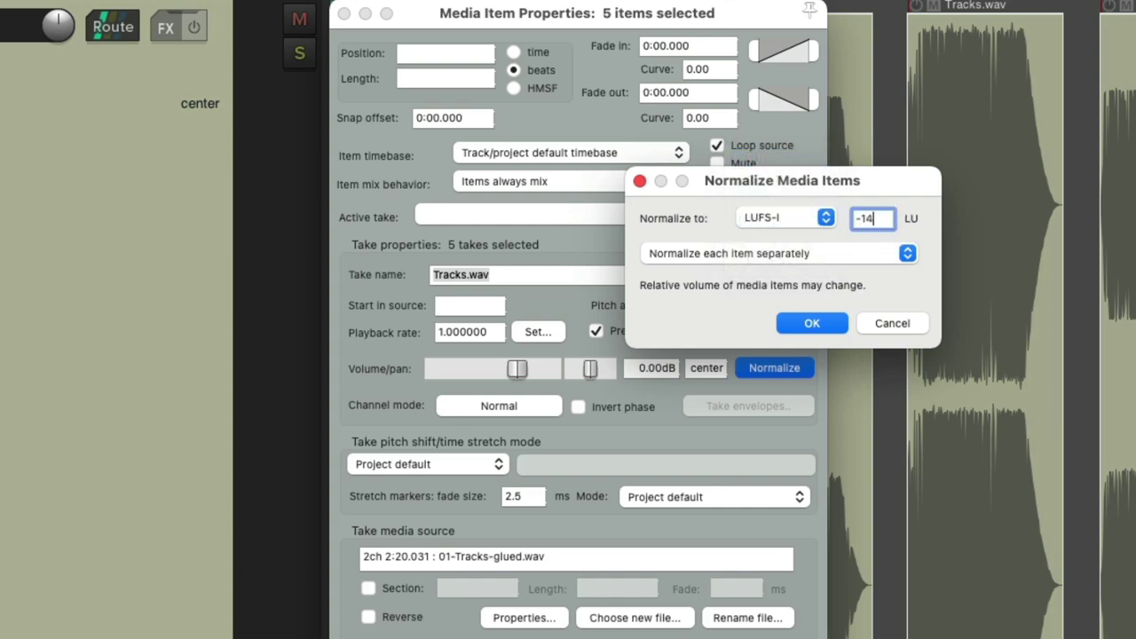
{"action": "left_click", "coordinate": [842, 253]}
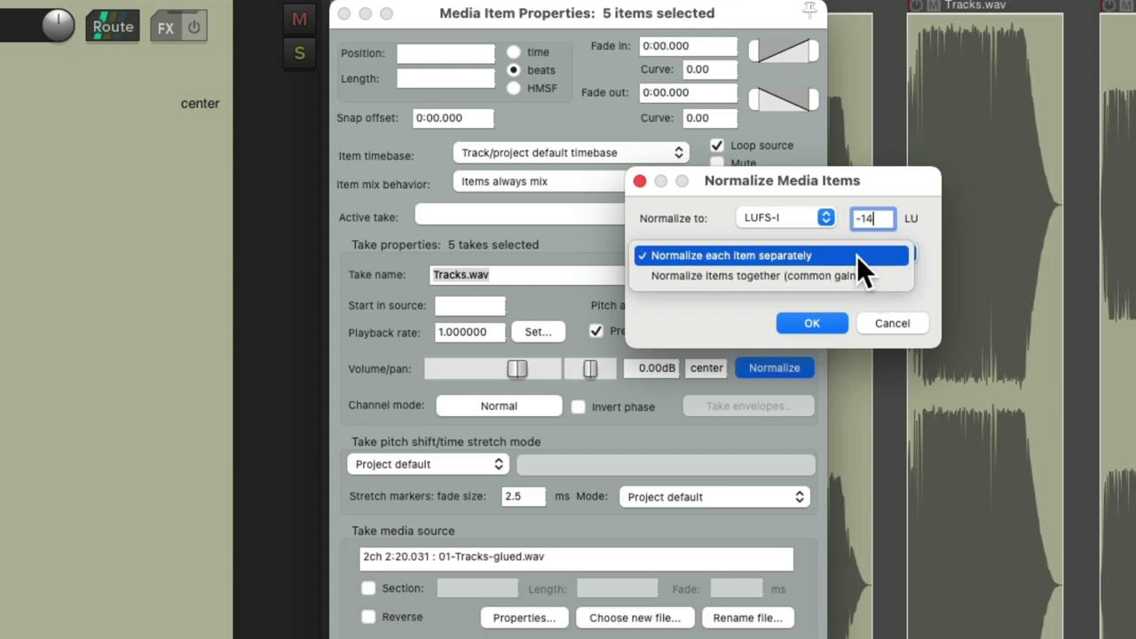
{"action": "left_click", "coordinate": [856, 256]}
{"action": "left_click", "coordinate": [834, 324]}
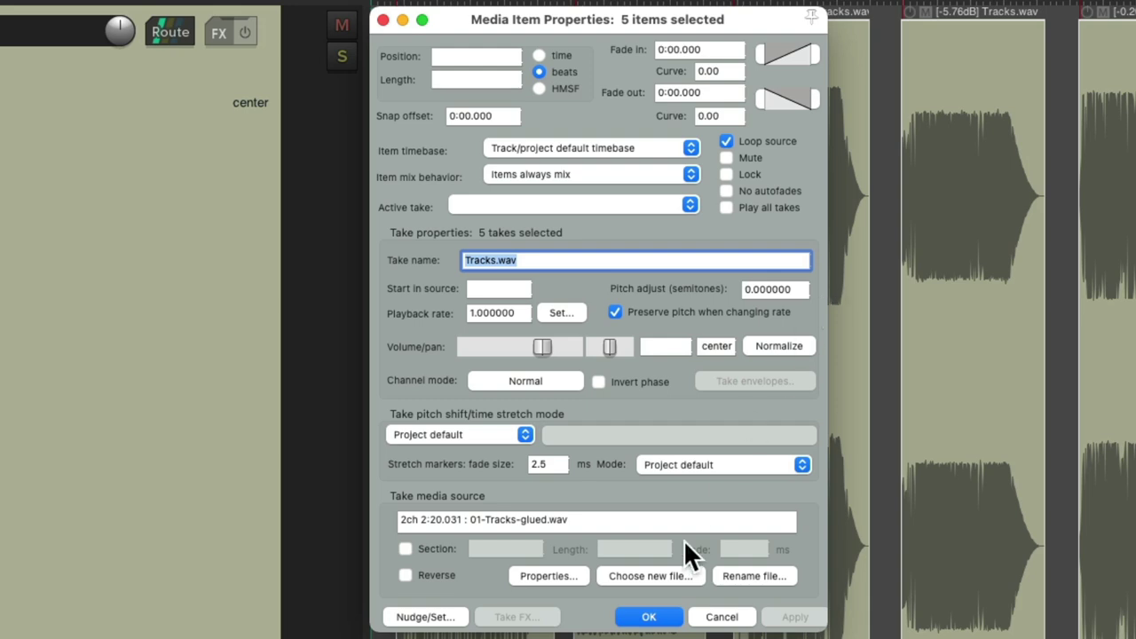
Accept the media item properties for the five items and clear the item and track selection.
{"action": "left_click", "coordinate": [649, 617]}
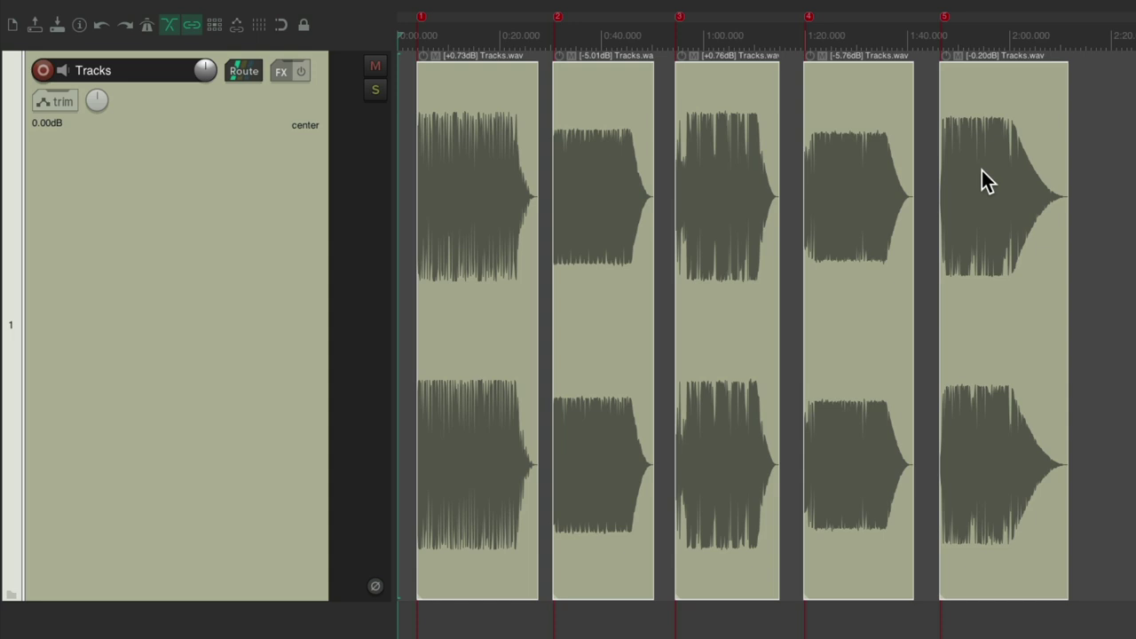
{"action": "key", "text": "Escape"}
Play the start of each of the five songs from markers 1 to 5 to compare their normalized loudness, and stop playback.
{"action": "key", "text": "]"}
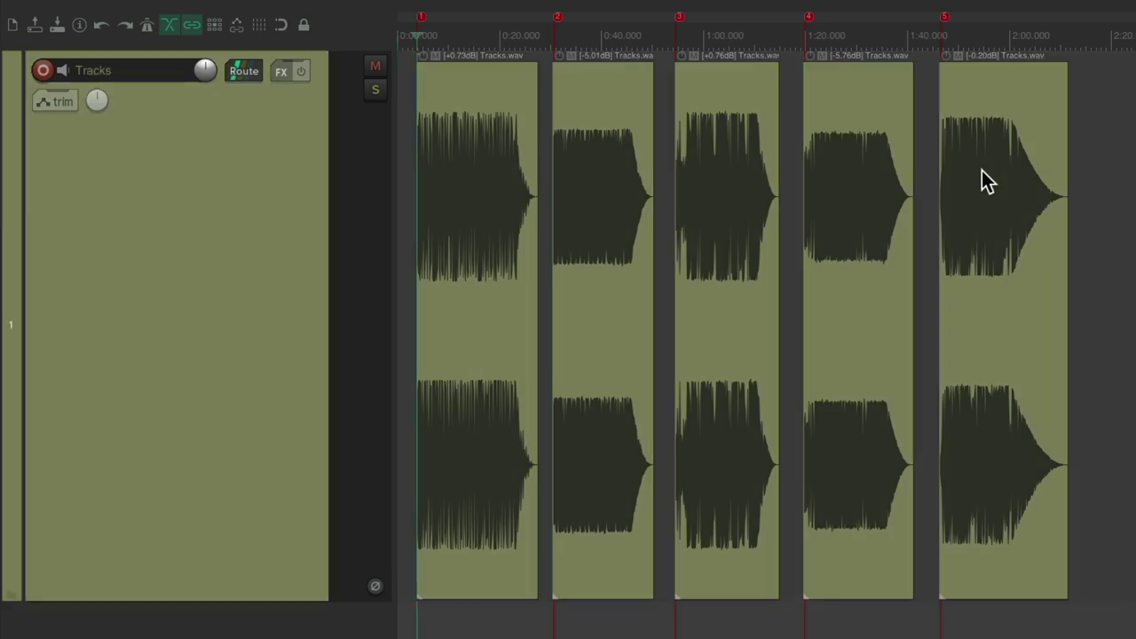
{"action": "key", "text": "space"}
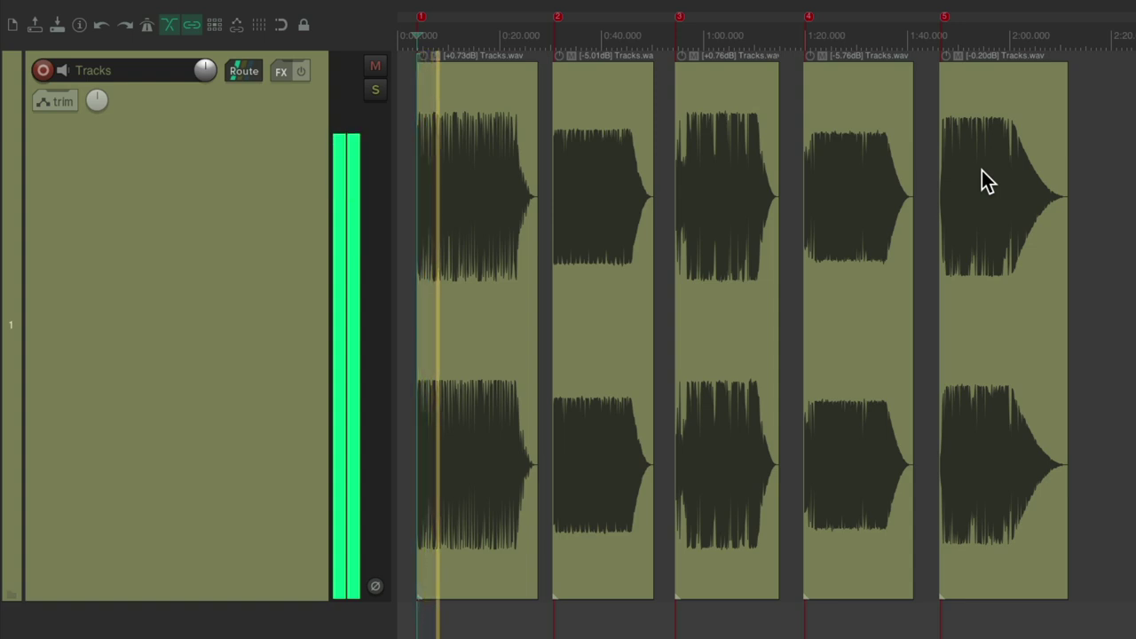
{"action": "key", "text": "]"}
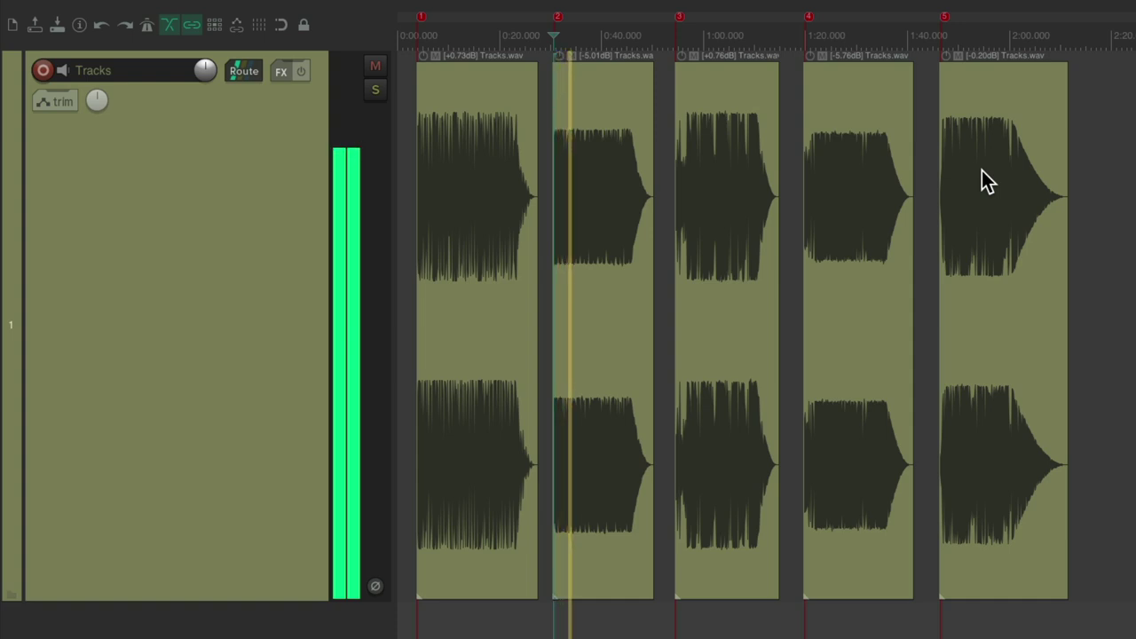
{"action": "key", "text": "]"}
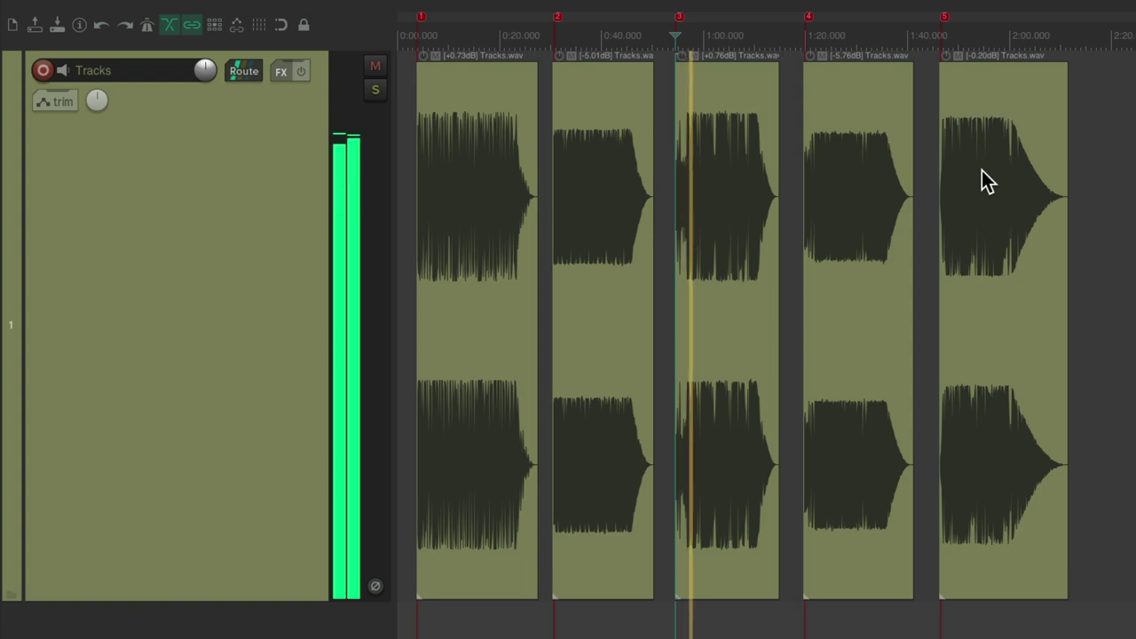
{"action": "key", "text": "]"}
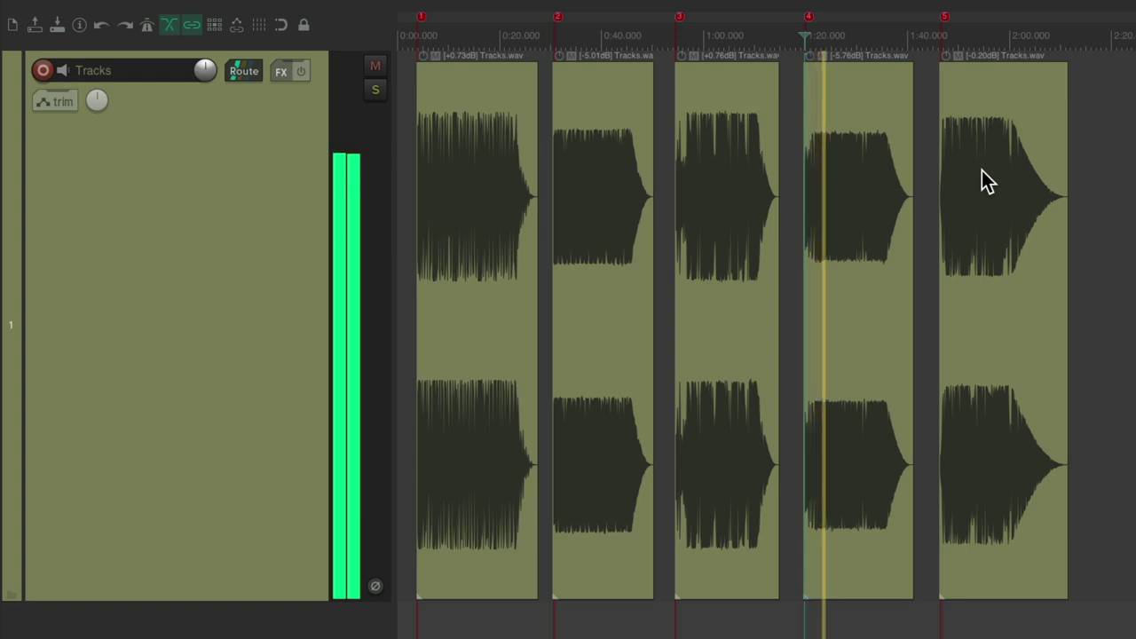
{"action": "key", "text": "space"}
{"action": "key", "text": "]"}
{"action": "key", "text": "space"}
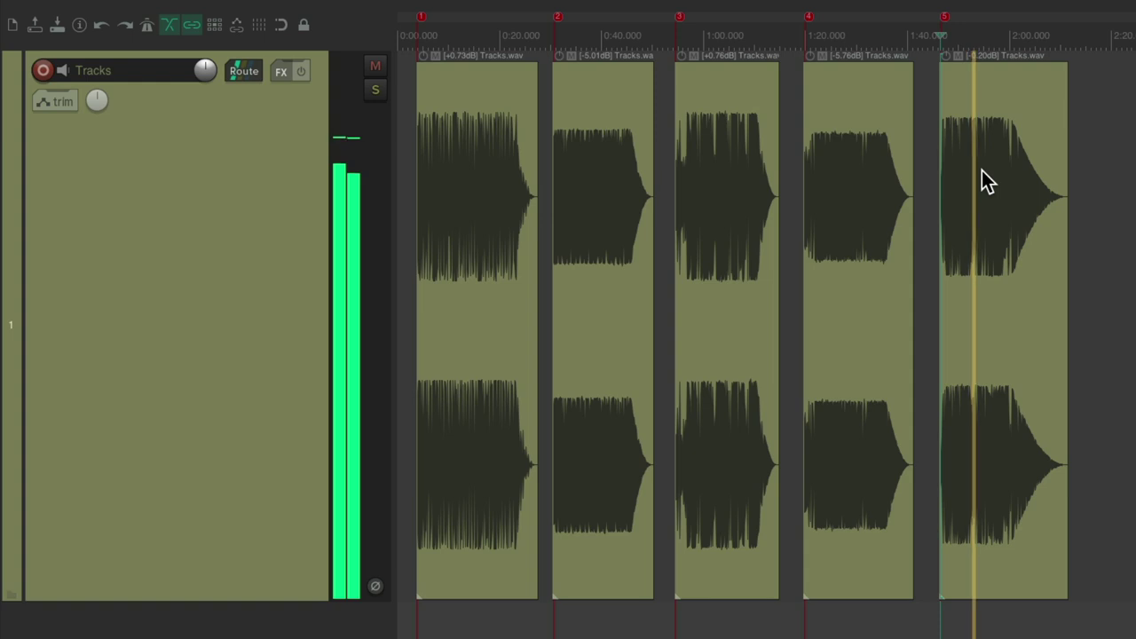
{"action": "key", "text": "space"}
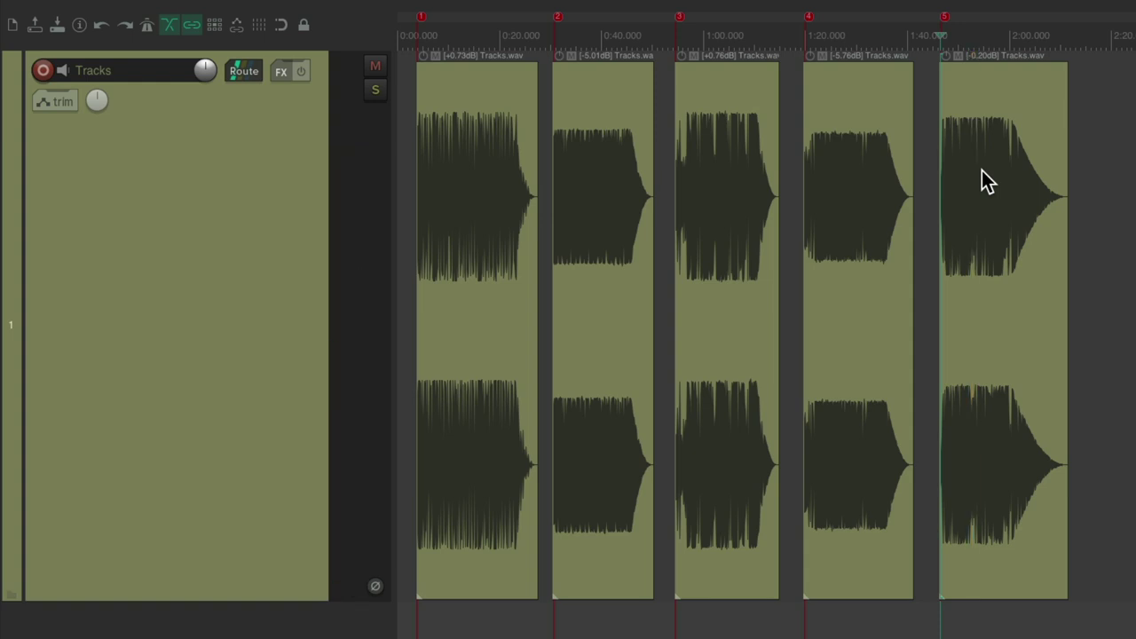